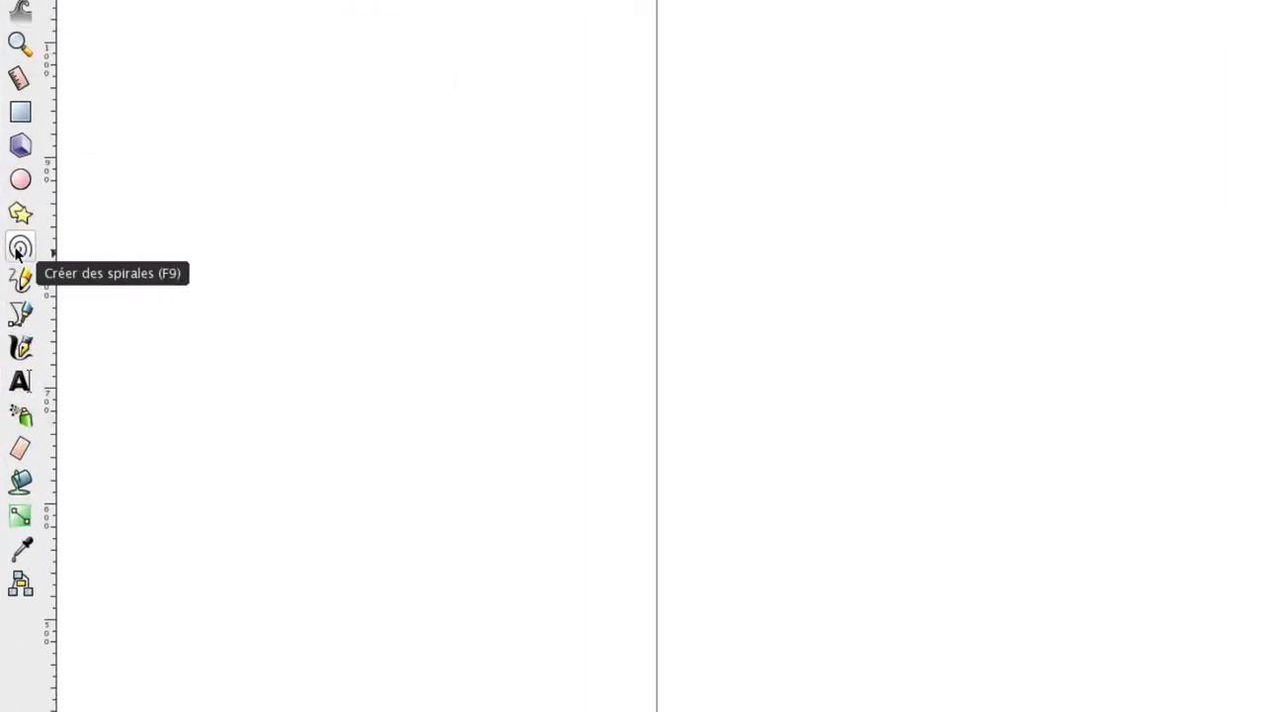
# - Draw a large spiral of about 3 turns and reshape its outer and inner ends
pyautogui.click(18, 252)
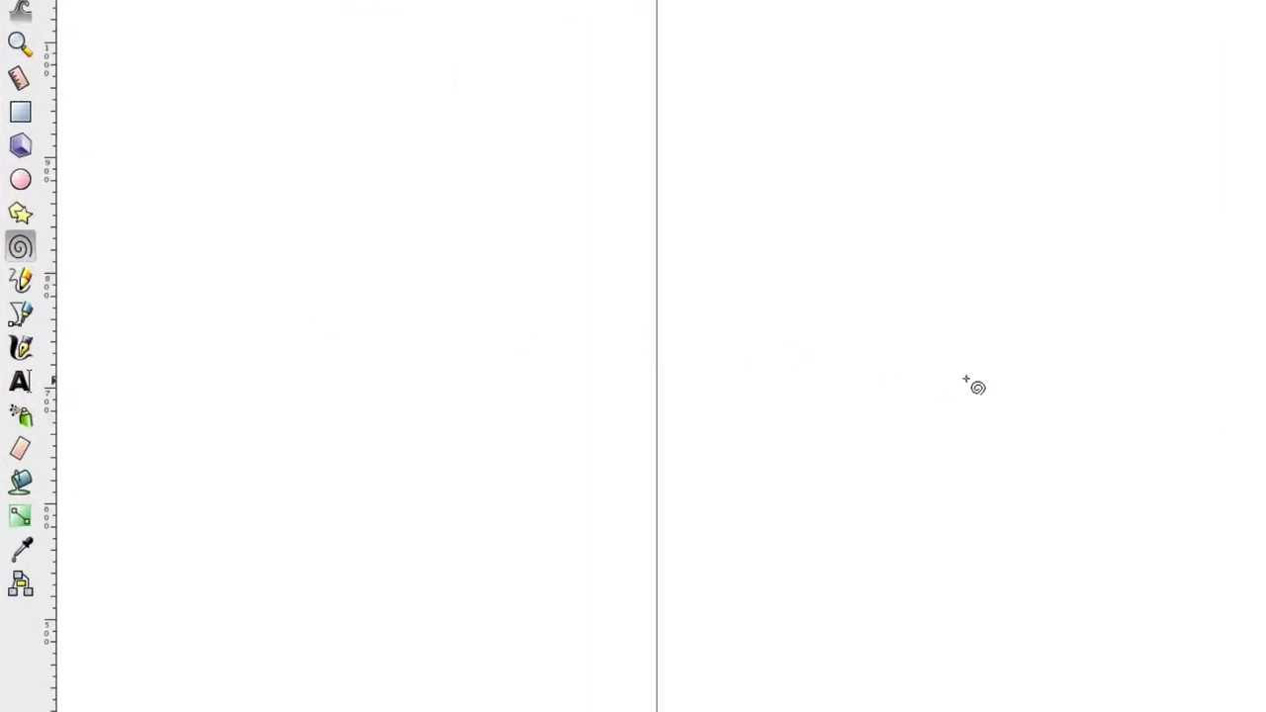
pyautogui.moveTo(1025, 387); pyautogui.dragTo(1196, 409)
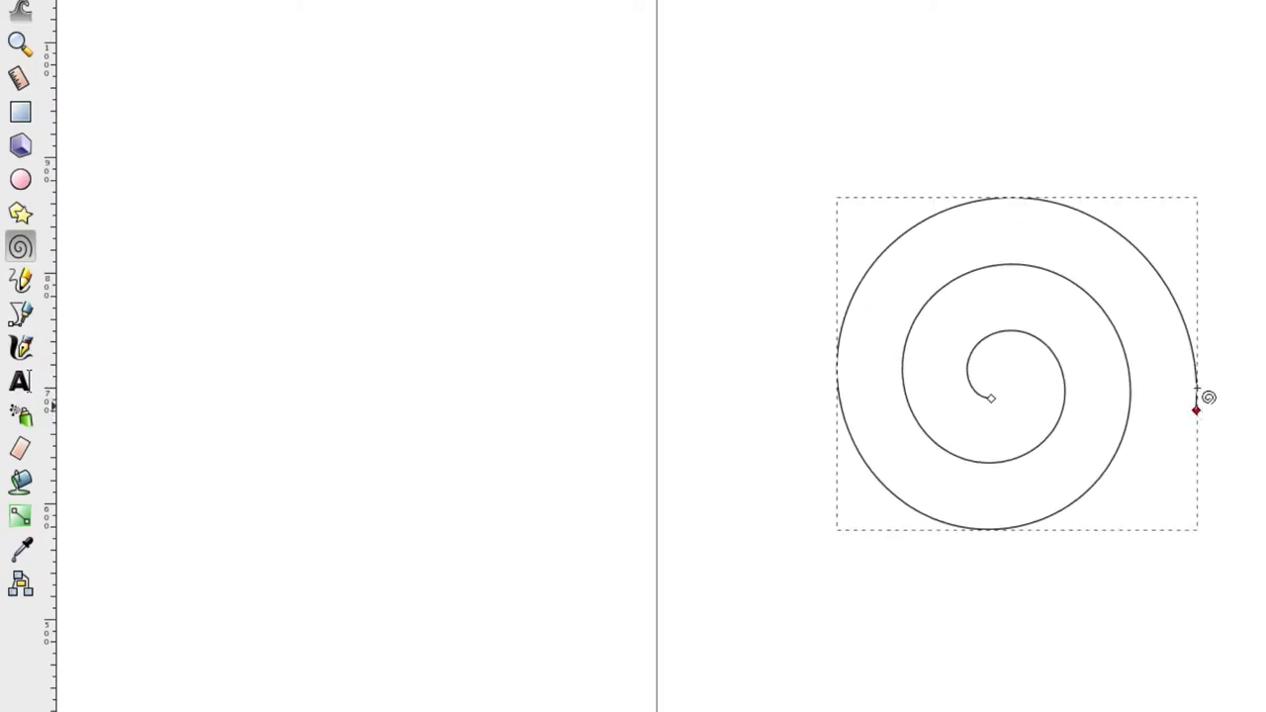
pyautogui.moveTo(1196, 409)
pyautogui.mouseDown()
pyautogui.moveTo(1140, 264)
pyautogui.moveTo(1028, 497)
pyautogui.moveTo(893, 495)
pyautogui.moveTo(850, 211)
pyautogui.moveTo(1077, 256)
pyautogui.moveTo(1136, 330)
pyautogui.moveTo(1144, 401)
pyautogui.mouseUp()
pyautogui.moveTo(993, 399)
pyautogui.mouseDown()
pyautogui.moveTo(1039, 376)
pyautogui.moveTo(994, 336)
pyautogui.moveTo(983, 404)
pyautogui.moveTo(1023, 380)
pyautogui.mouseUp()
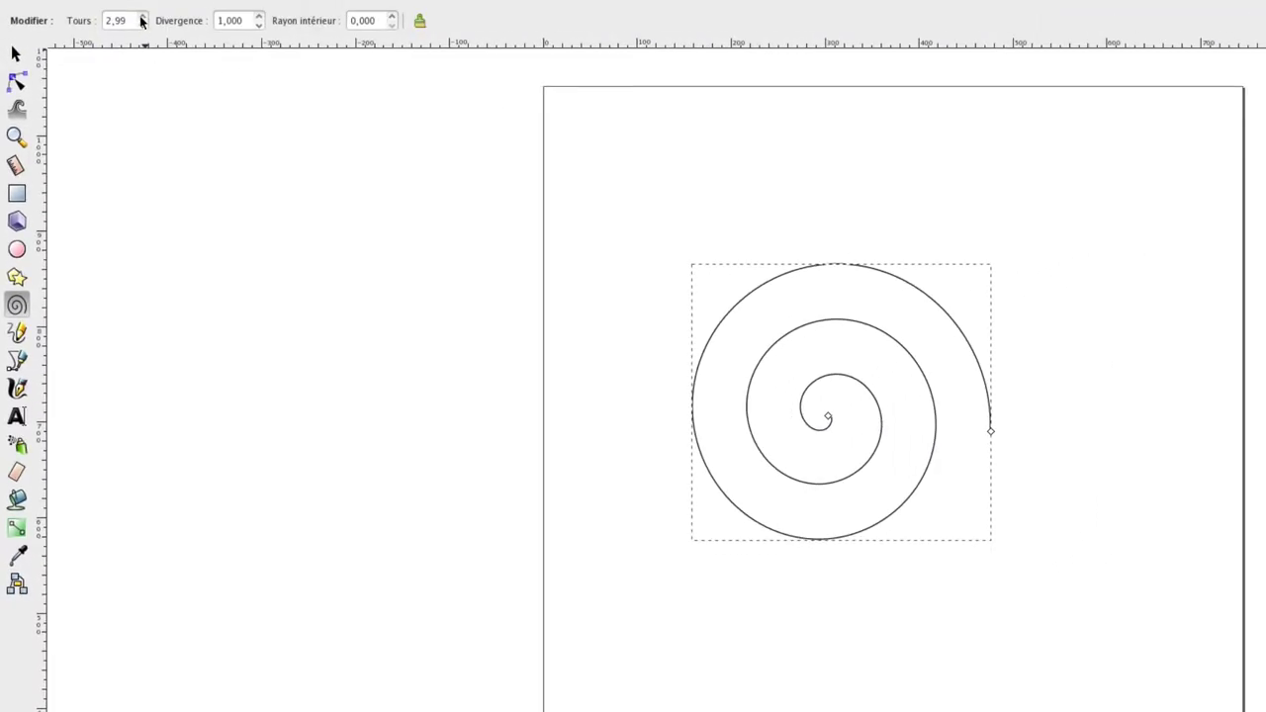
# - Set the spiral to exactly 3 turns
pyautogui.click(143, 16)
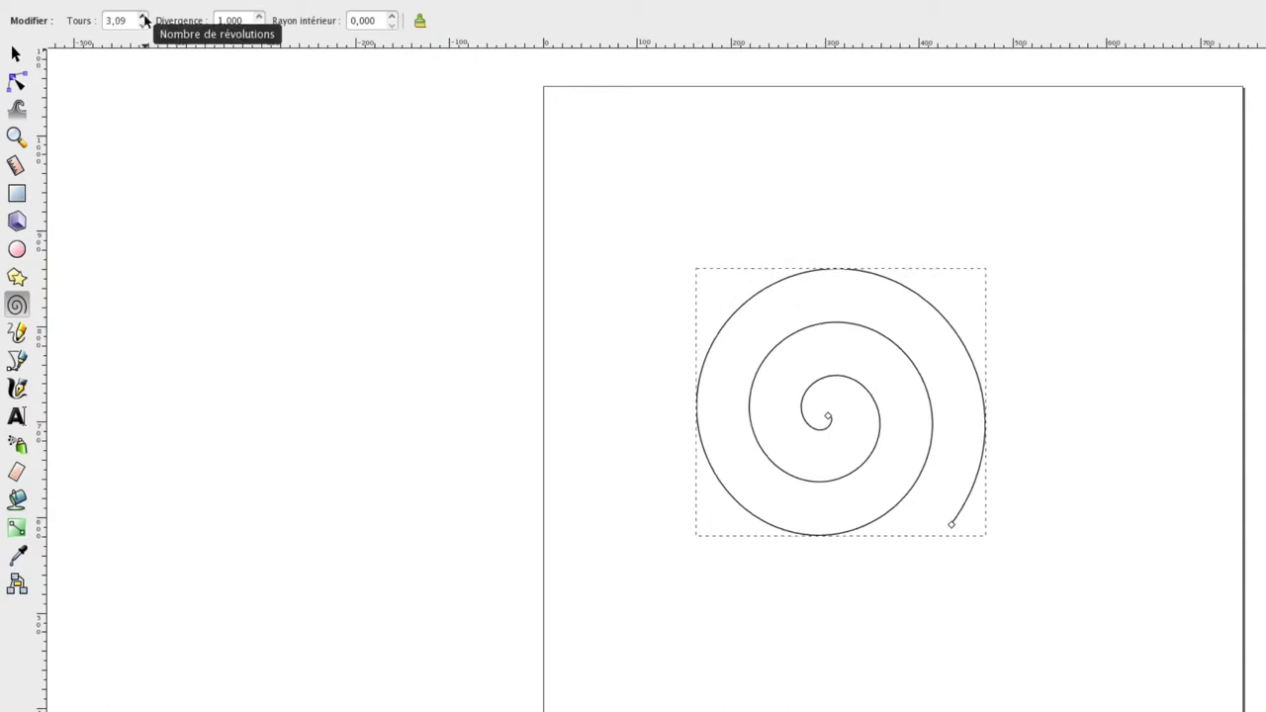
pyautogui.click(142, 25)
pyautogui.moveTo(133, 20); pyautogui.dragTo(88, 18)
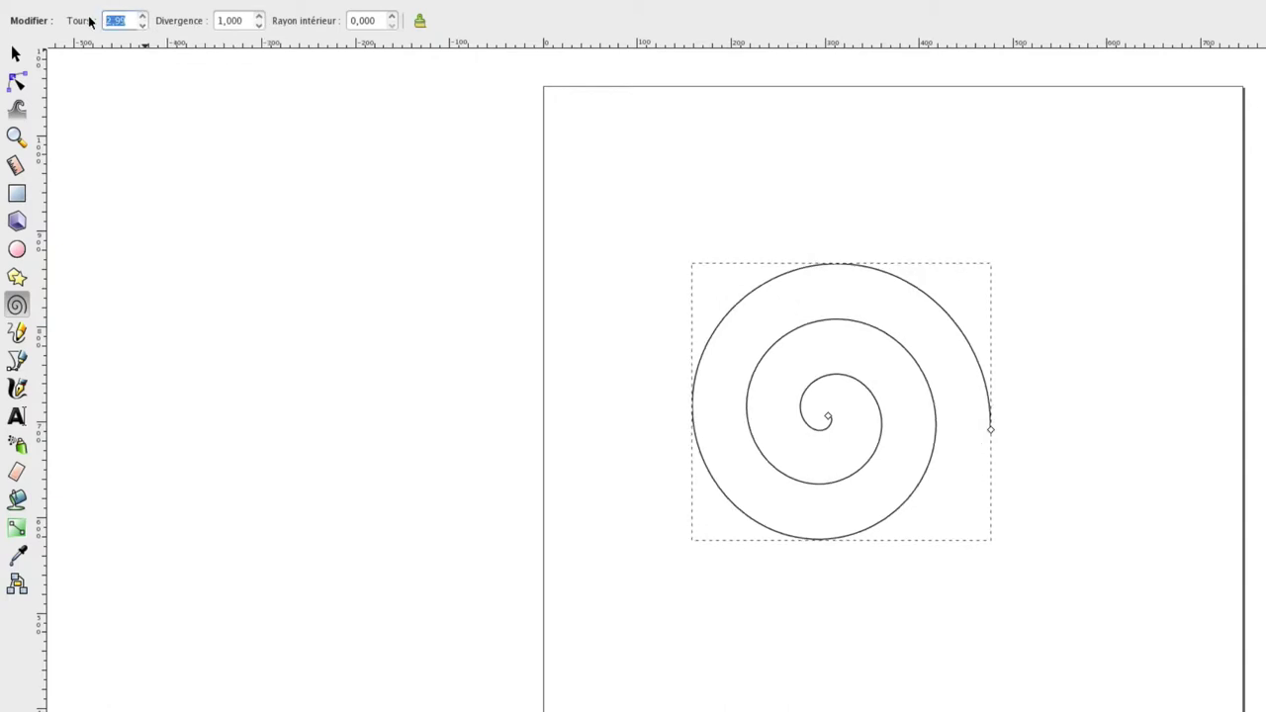
pyautogui.write('3')
pyautogui.press('Return')
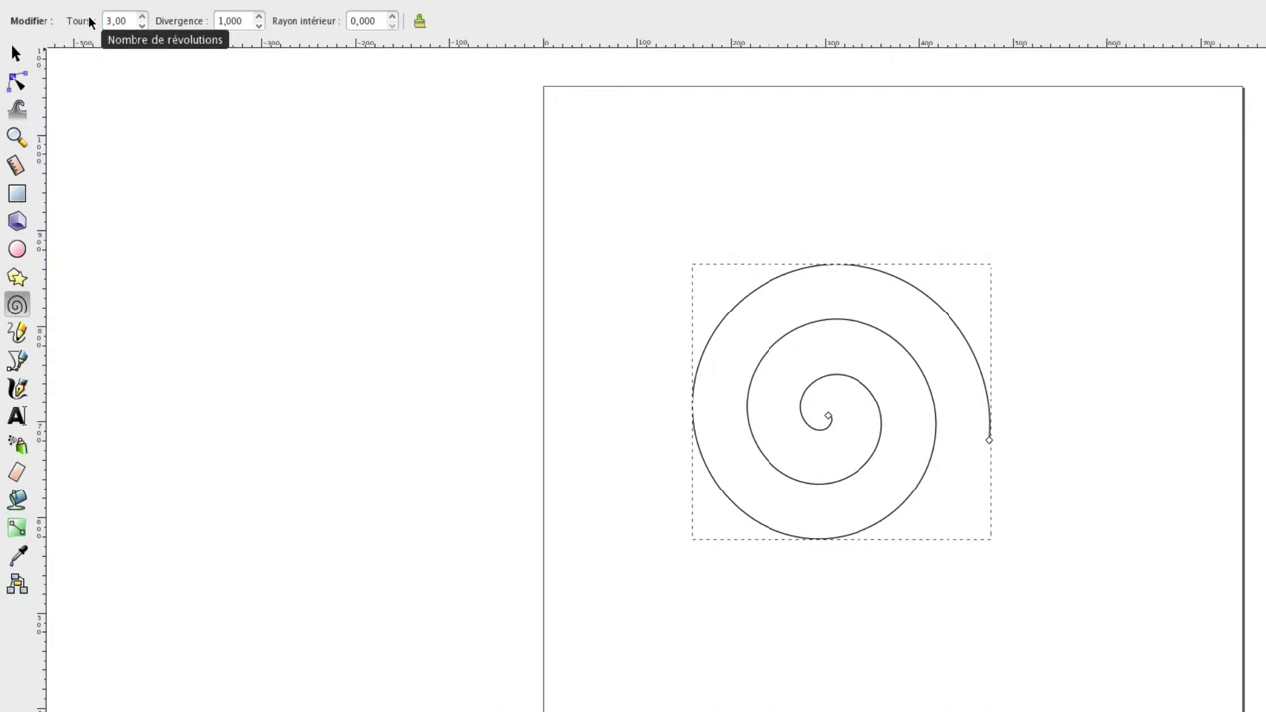
# - Experiment with divergence, dropping it to zero, then raising it to 0.150
pyautogui.click(259, 17)
pyautogui.click(259, 17)
pyautogui.click(259, 17)
pyautogui.click(259, 17)
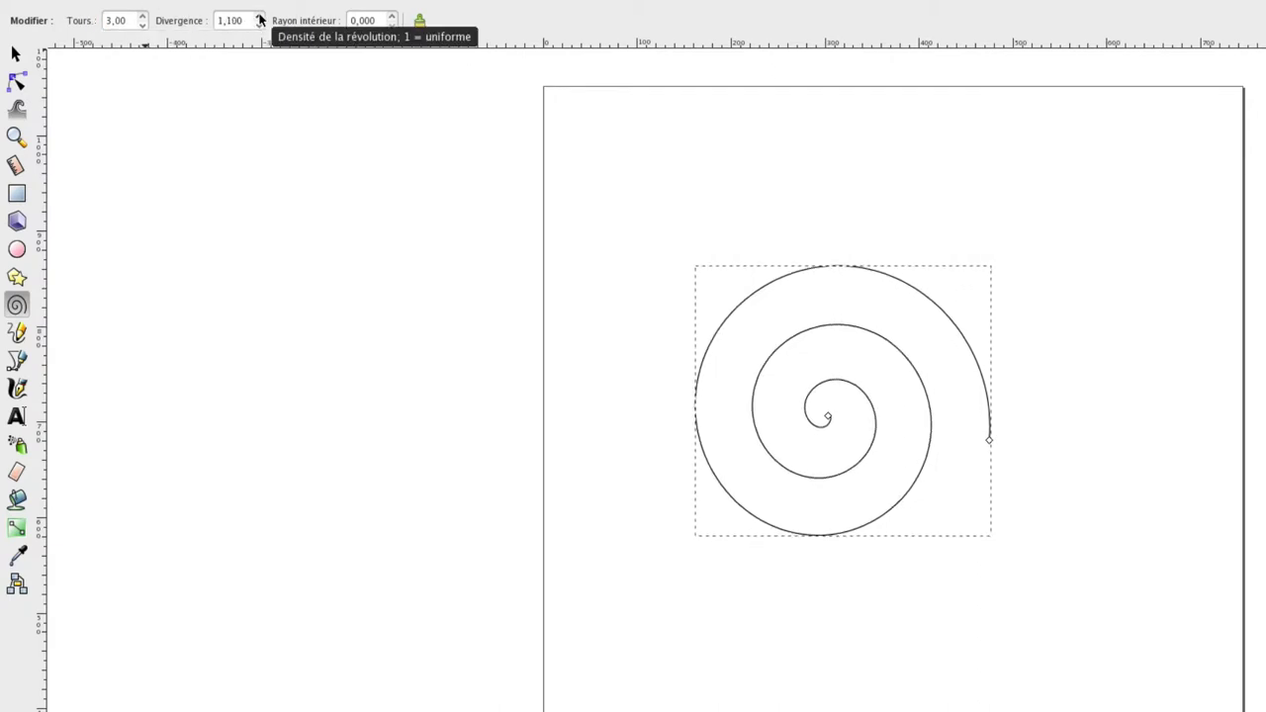
pyautogui.click(259, 17)
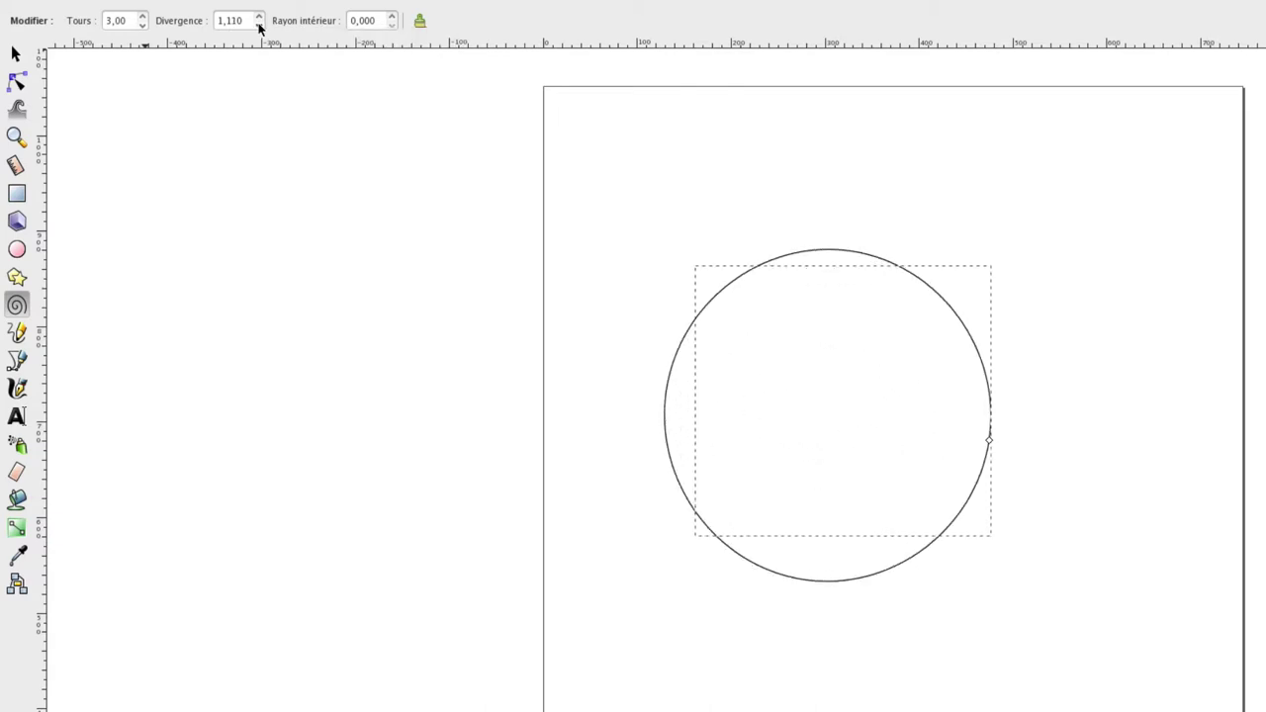
pyautogui.rightClick(259, 25)
pyautogui.click(259, 17)
pyautogui.click(259, 16)
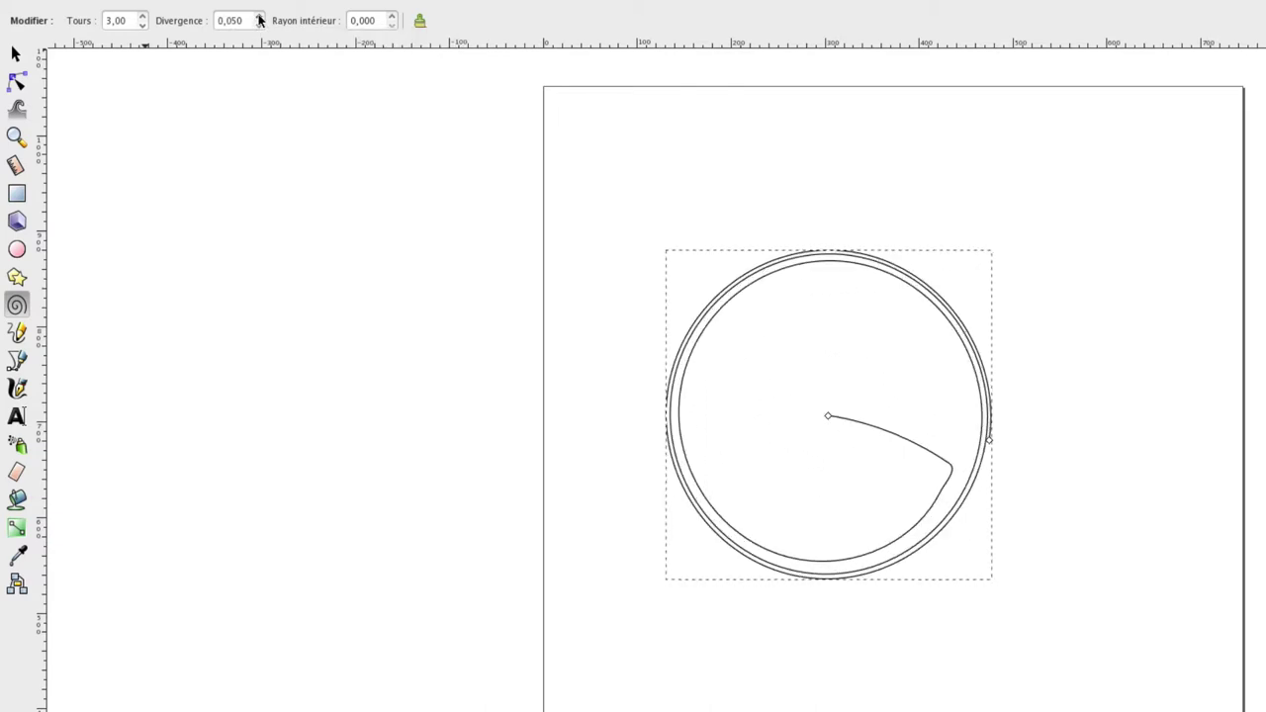
pyautogui.click(260, 17)
pyautogui.click(260, 17)
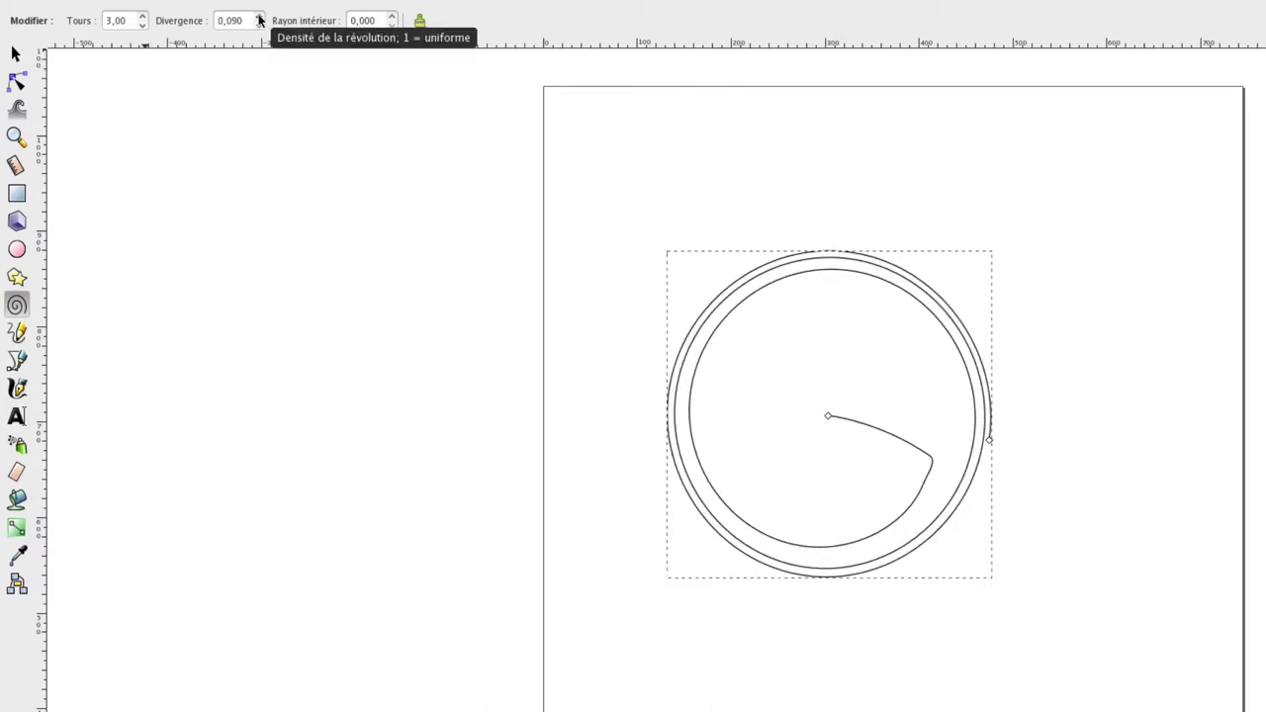
pyautogui.click(259, 17)
pyautogui.click(259, 17)
pyautogui.click(259, 17)
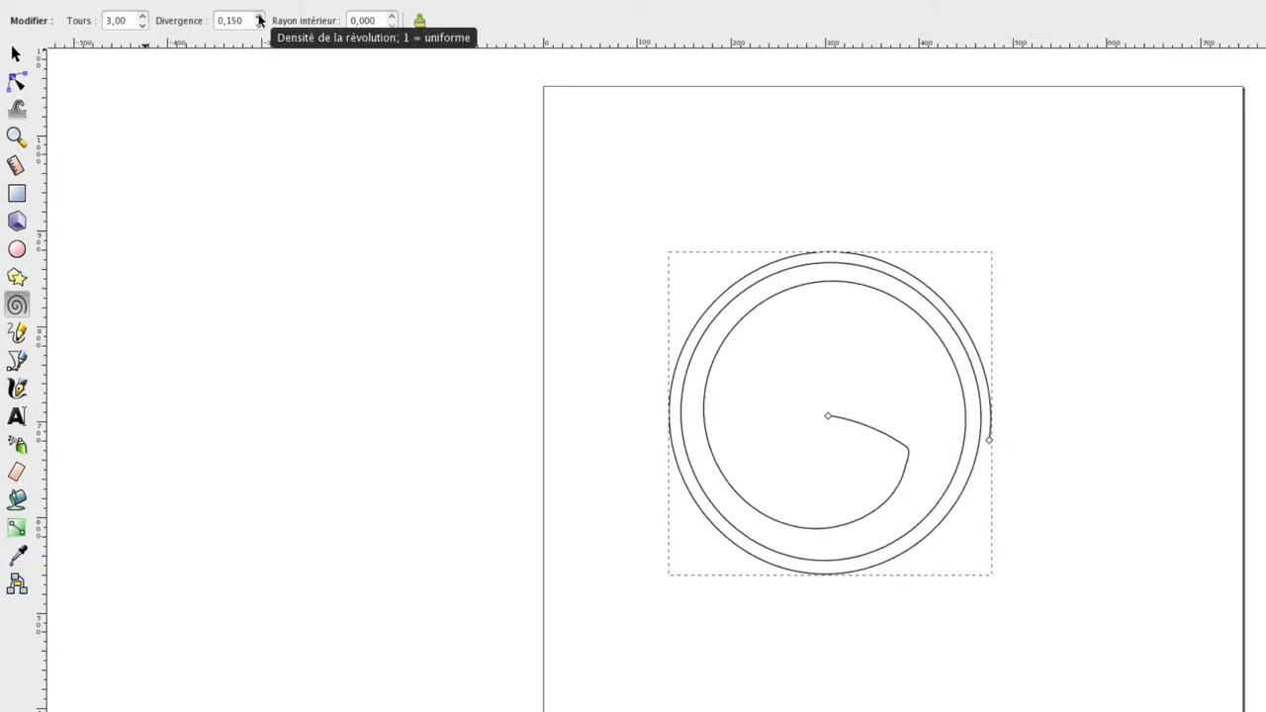
# - Try a larger inner radius, pull the inner end back in, then delete the spiral
pyautogui.click(393, 16)
pyautogui.click(393, 17)
pyautogui.click(392, 16)
pyautogui.click(392, 16)
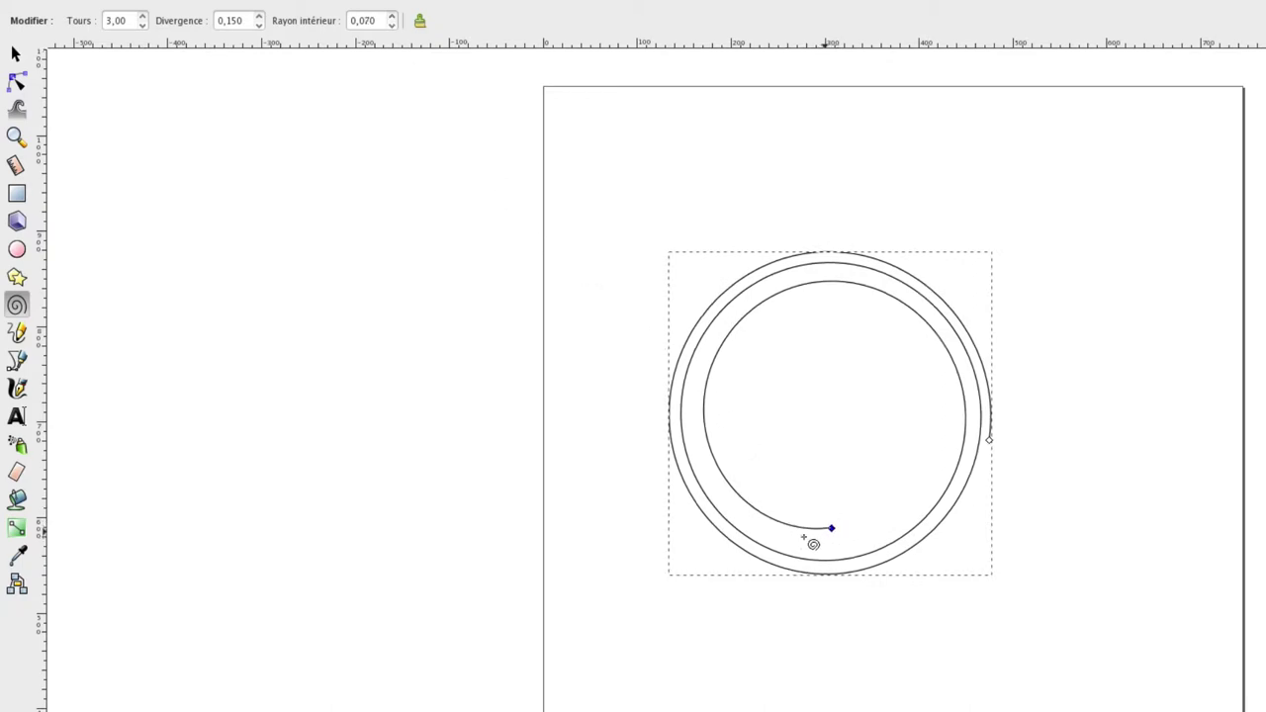
pyautogui.moveTo(830, 528); pyautogui.dragTo(905, 462)
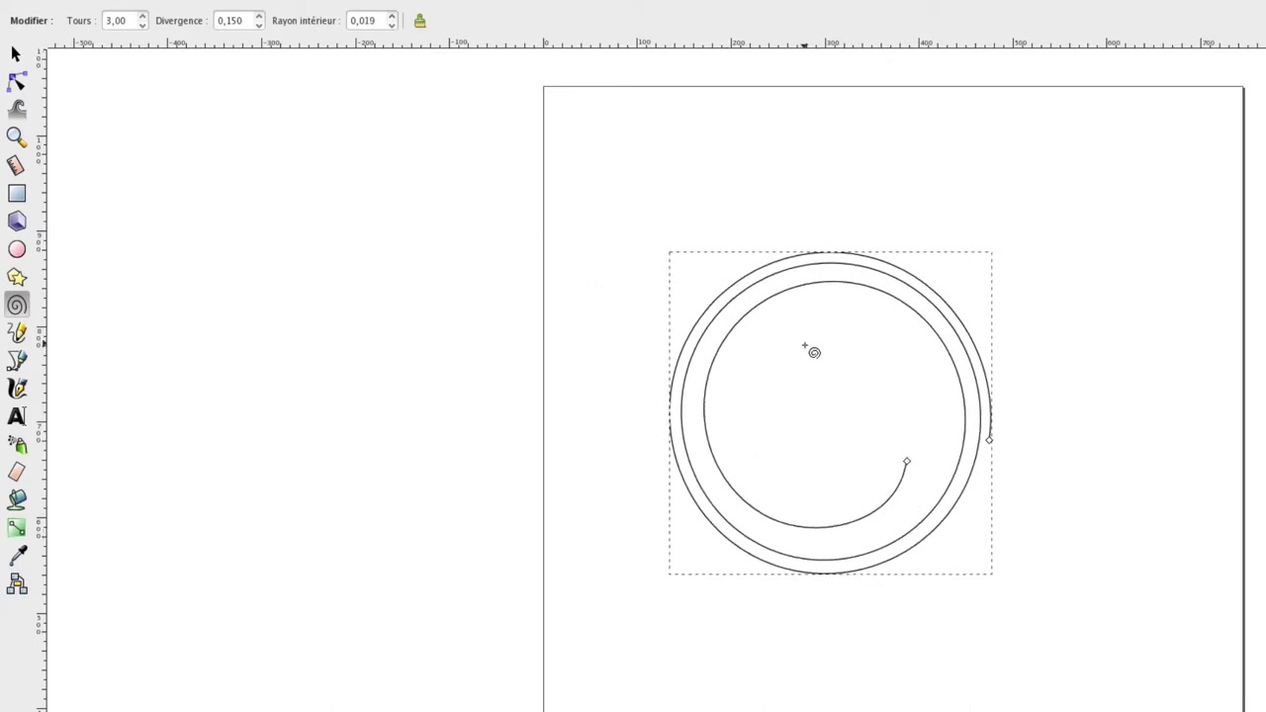
pyautogui.press('s')
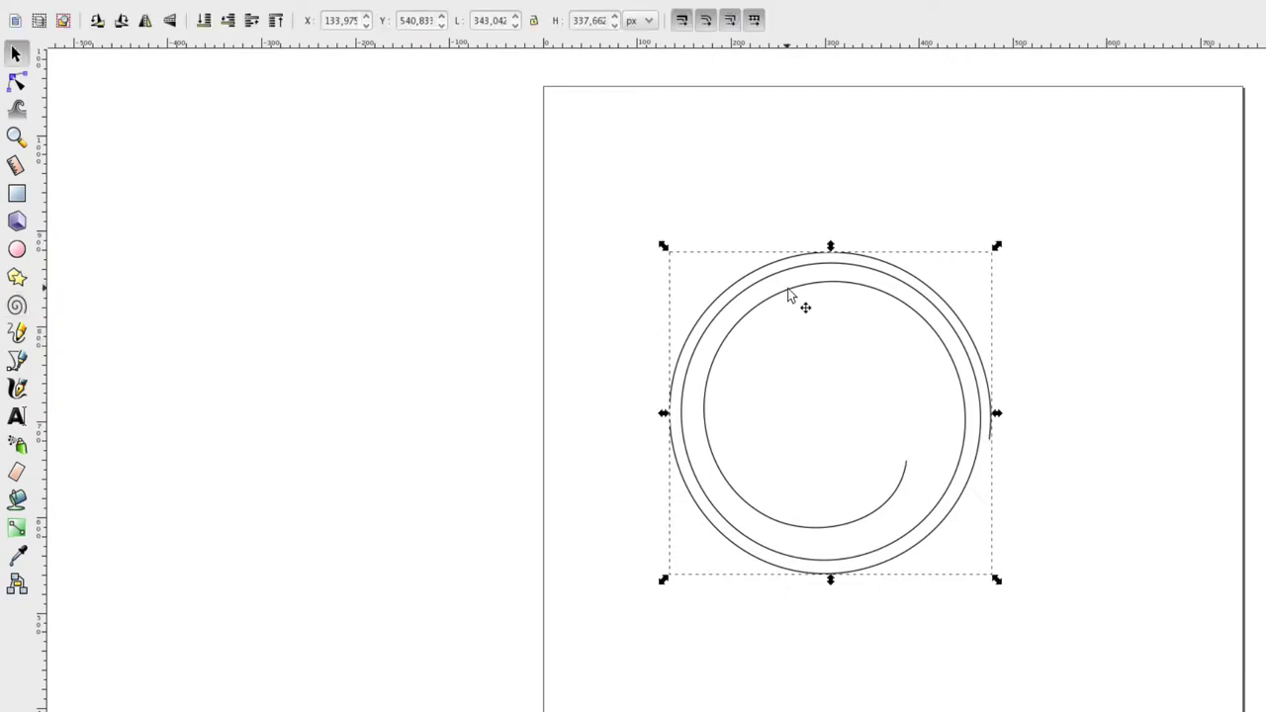
pyautogui.press('Delete')
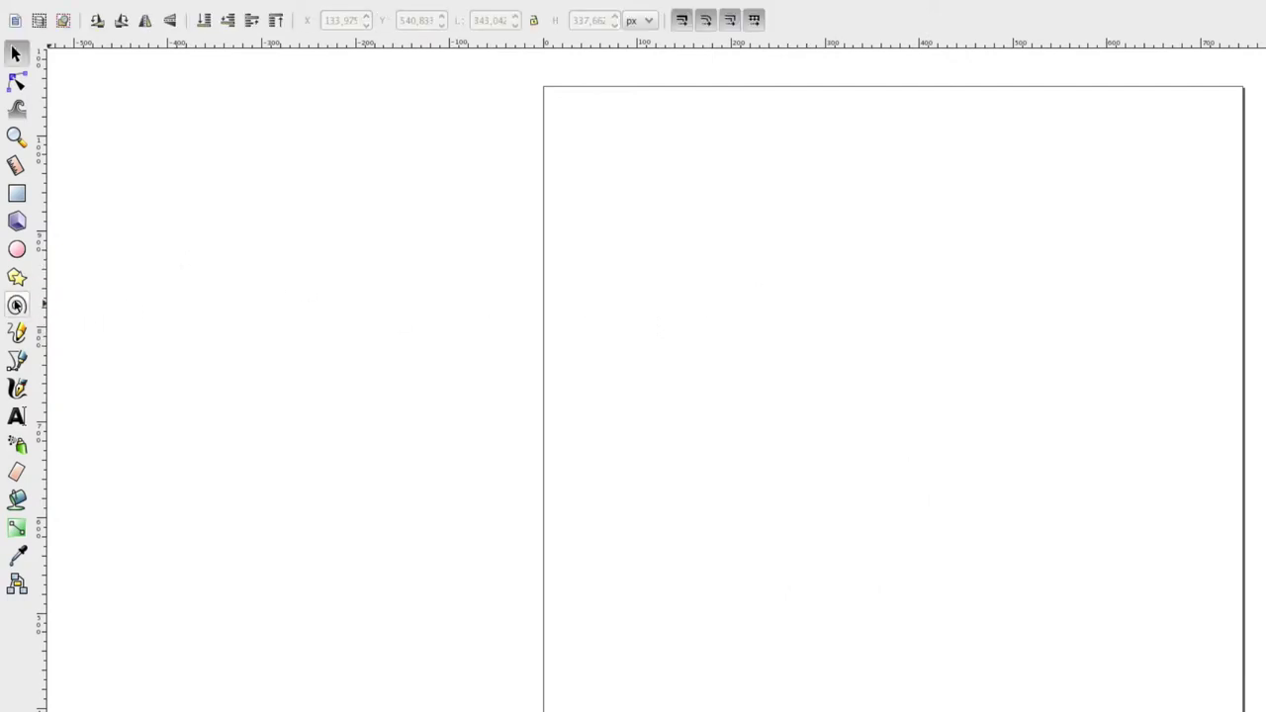
# - Draw a new spiral near the top of the page with divergence 1
pyautogui.click(17, 304)
pyautogui.moveTo(728, 384); pyautogui.dragTo(855, 379)
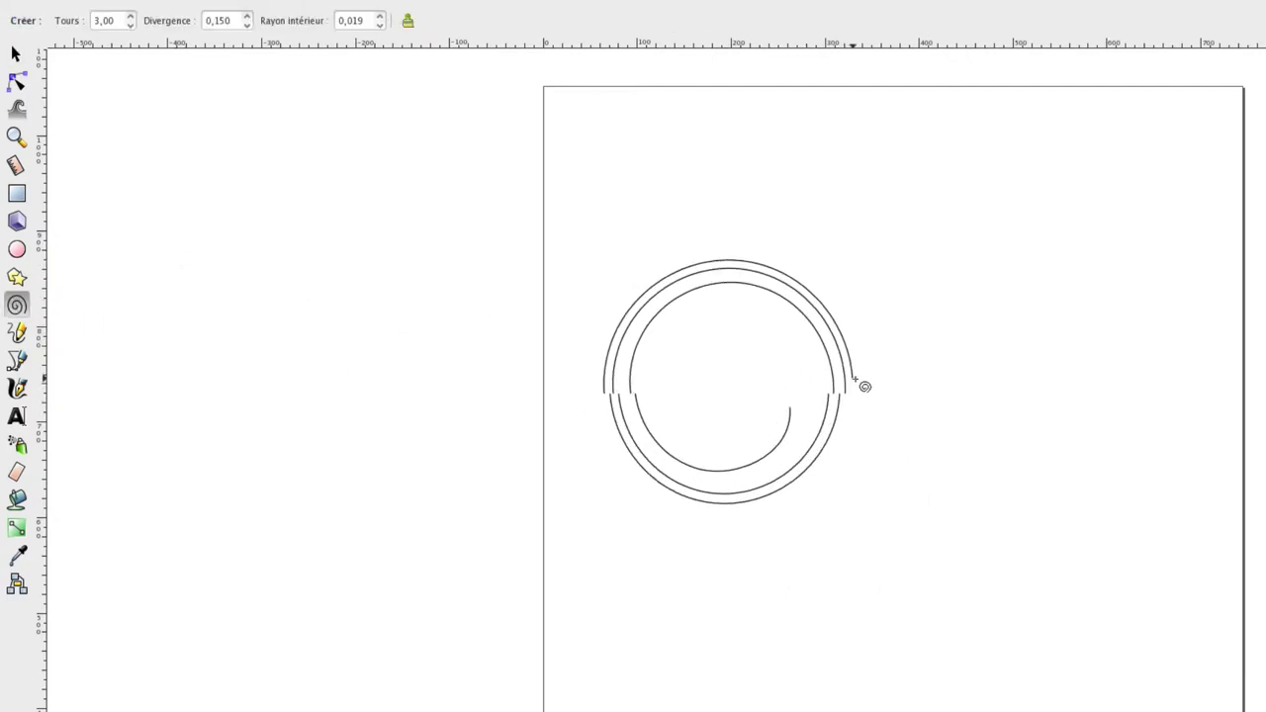
pyautogui.doubleClick(233, 20)
pyautogui.write('1')
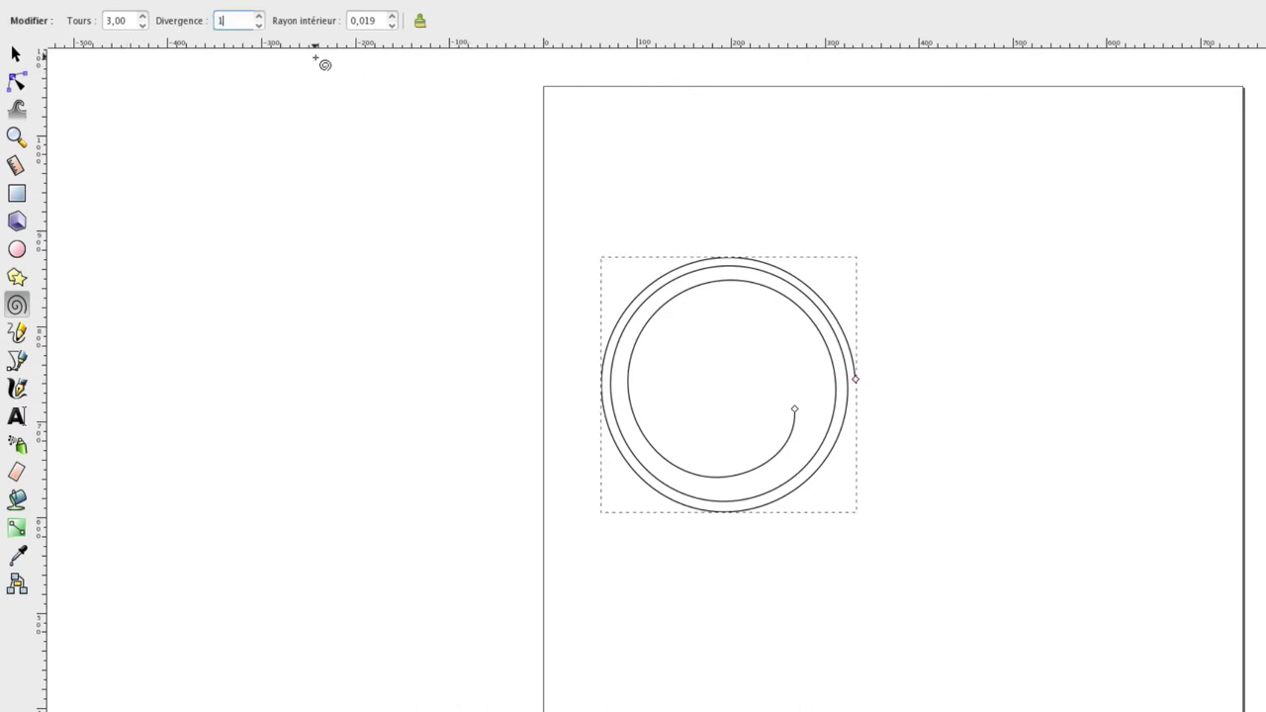
pyautogui.press('Return')
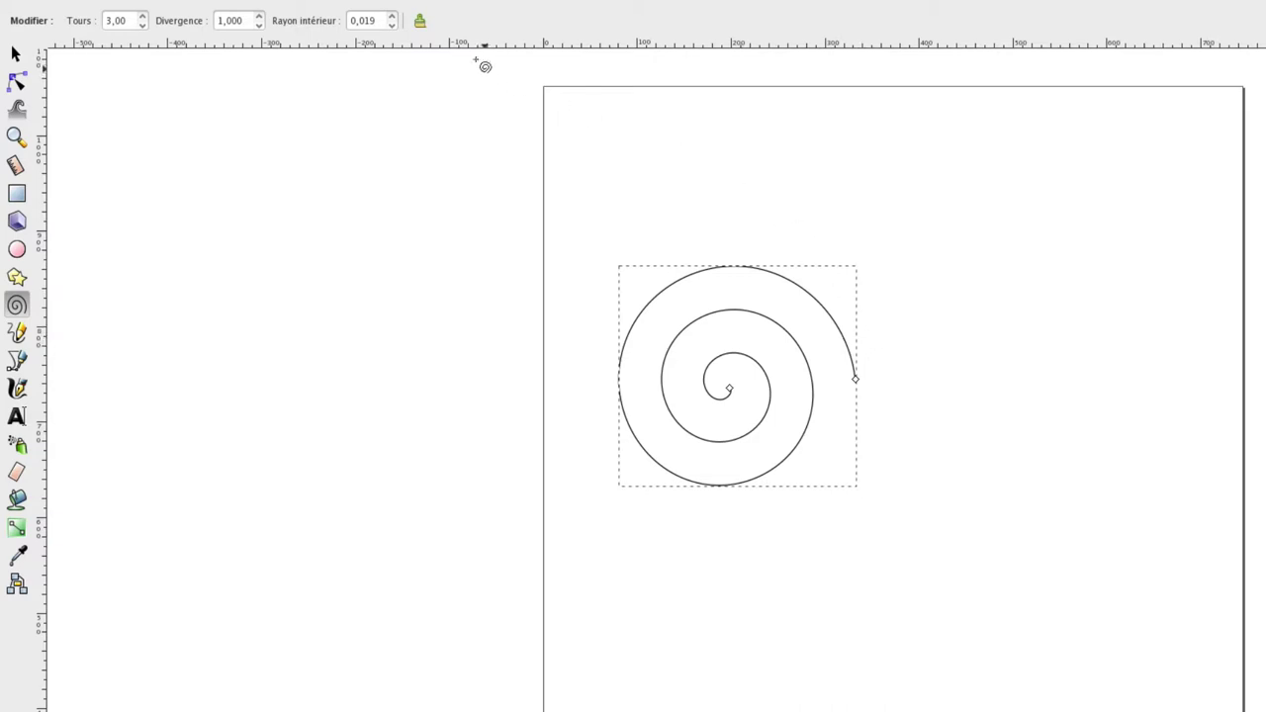
# - Reset the spiral to default parameters and unroll its outer end another turn
pyautogui.click(420, 21)
pyautogui.moveTo(857, 378); pyautogui.dragTo(837, 540)
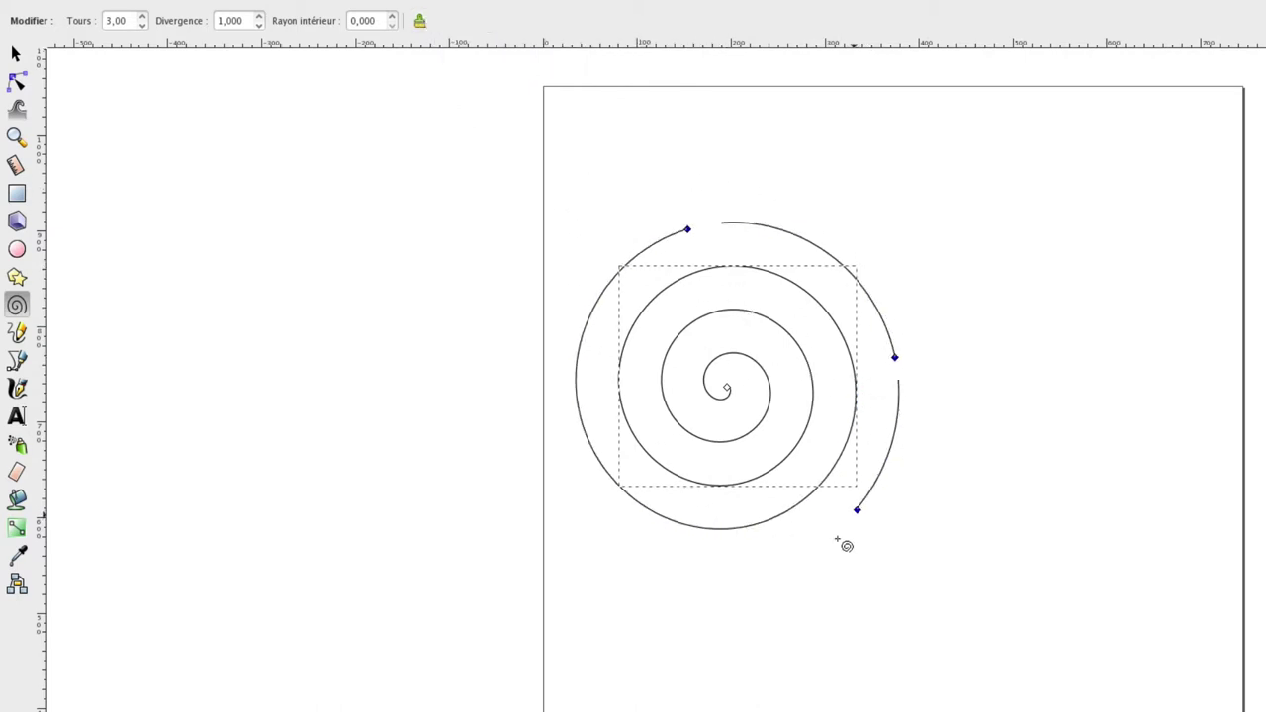
pyautogui.moveTo(836, 540); pyautogui.dragTo(940, 440)
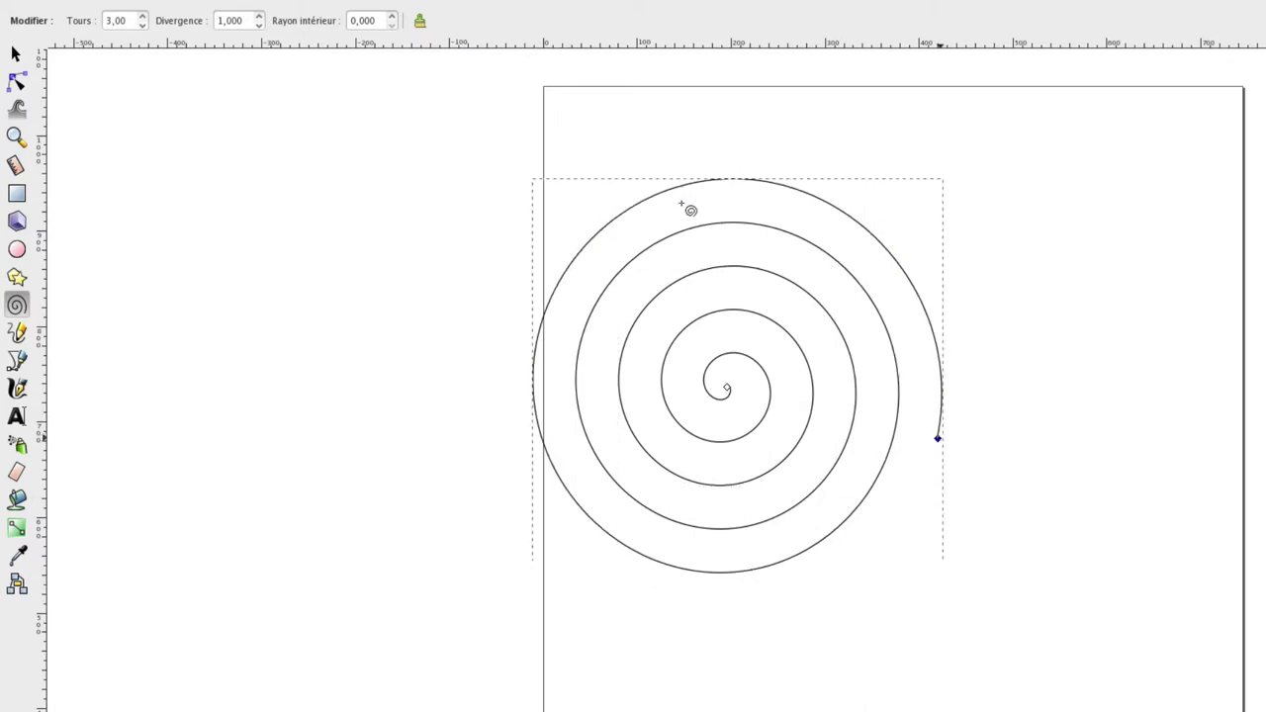
pyautogui.click(419, 20)
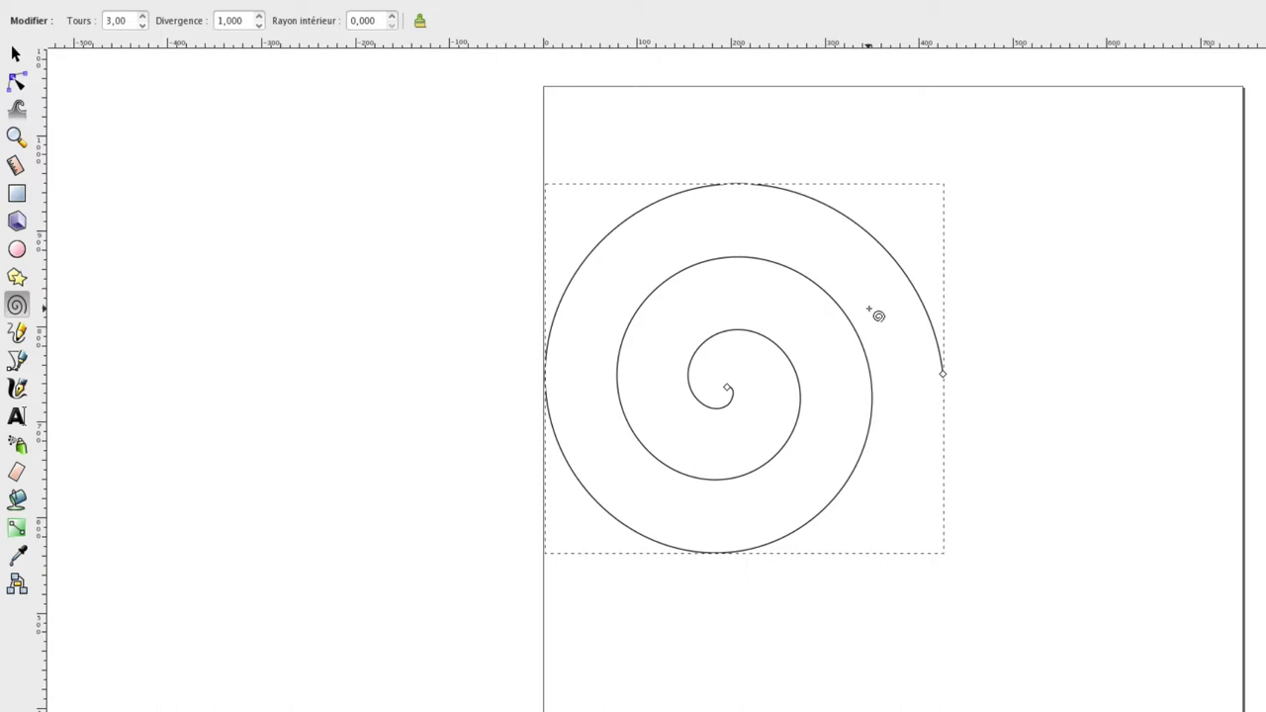
pyautogui.press('s')
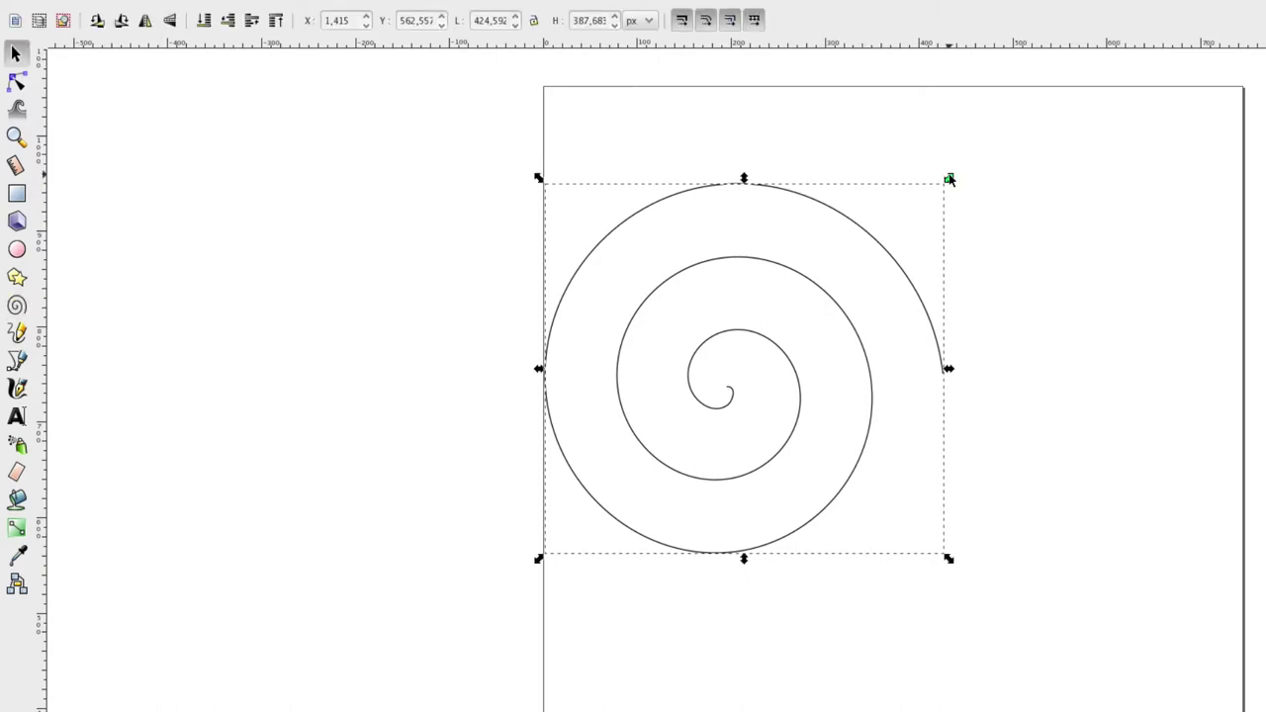
# - Shrink the spiral to about 322 × 294 px, fill it red, and shift it slightly left
pyautogui.moveTo(949, 179); pyautogui.dragTo(900, 215)
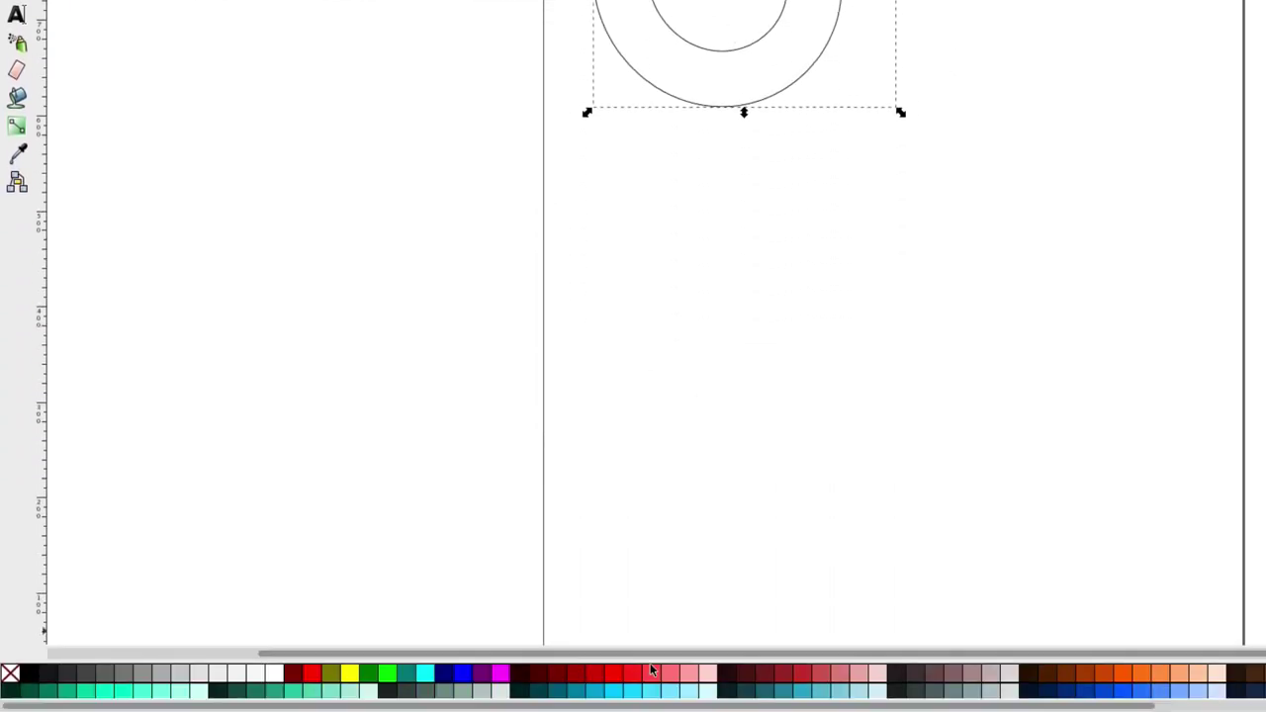
pyautogui.click(635, 676)
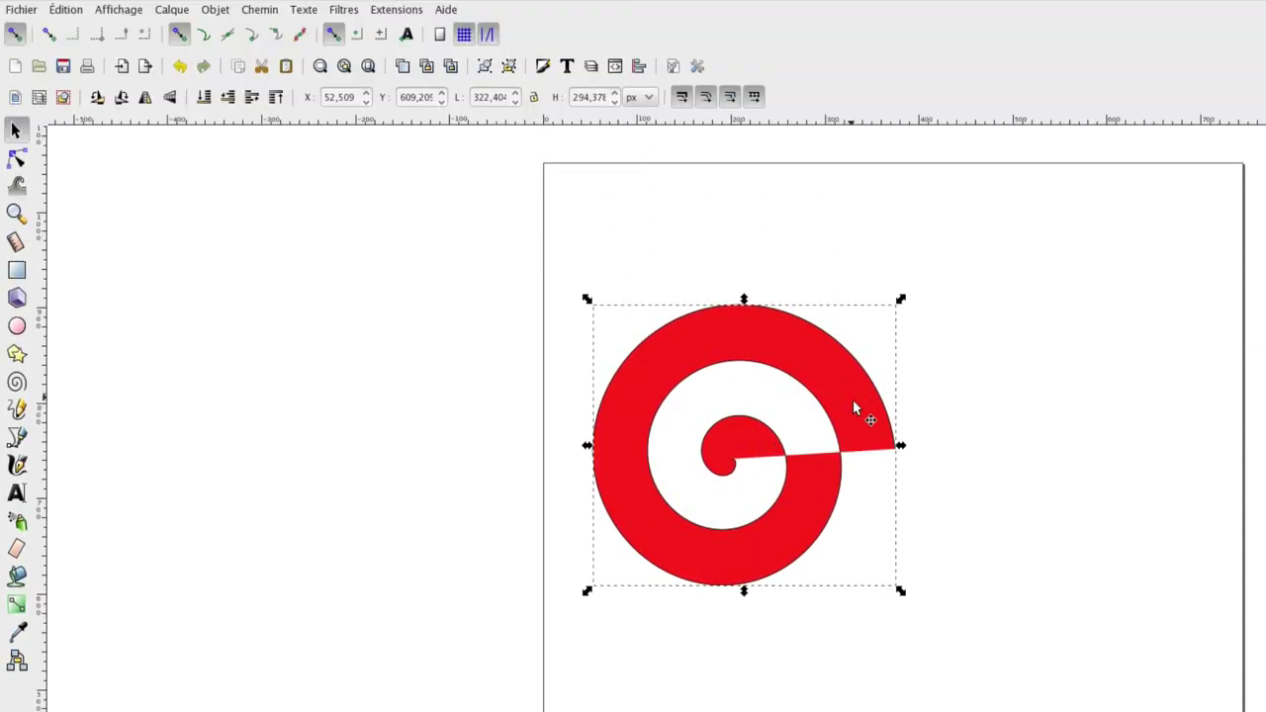
pyautogui.moveTo(851, 402); pyautogui.dragTo(813, 397)
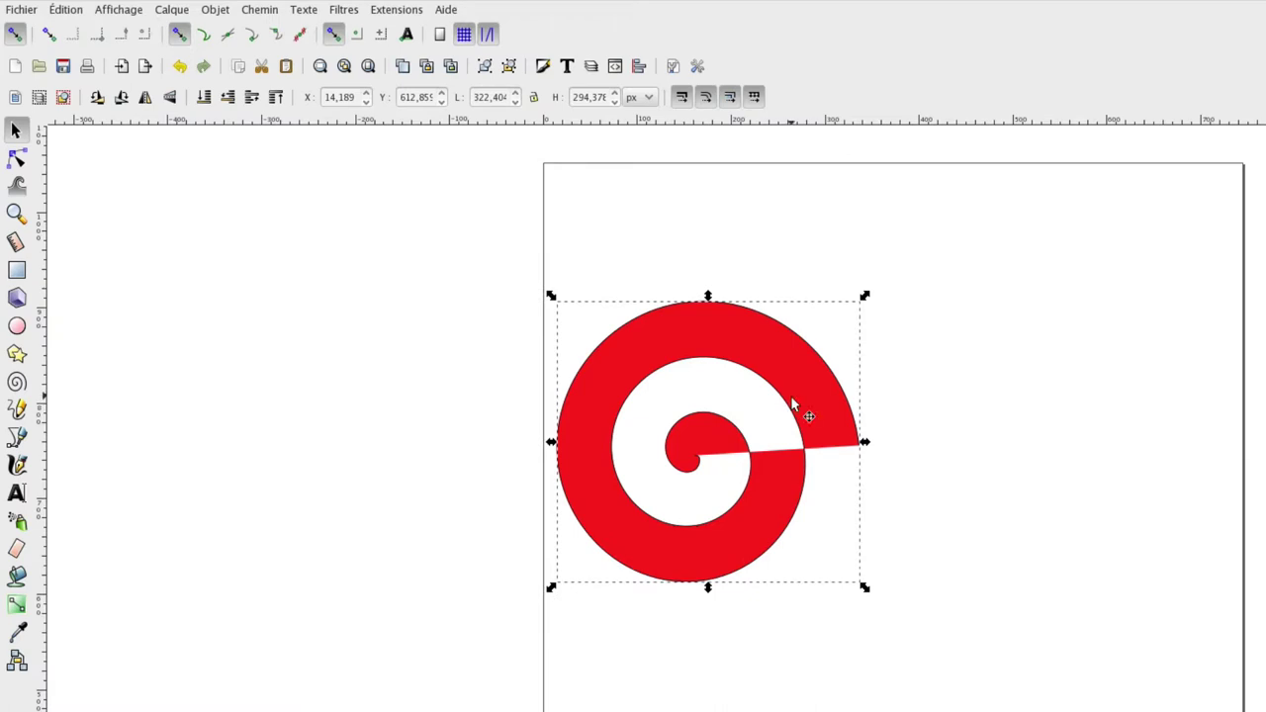
# - Duplicate the red spiral, flip the copy horizontally, and join its outer end to the original's
pyautogui.hotkey('ctrl', 'd')
pyautogui.moveTo(791, 403); pyautogui.dragTo(1124, 394)
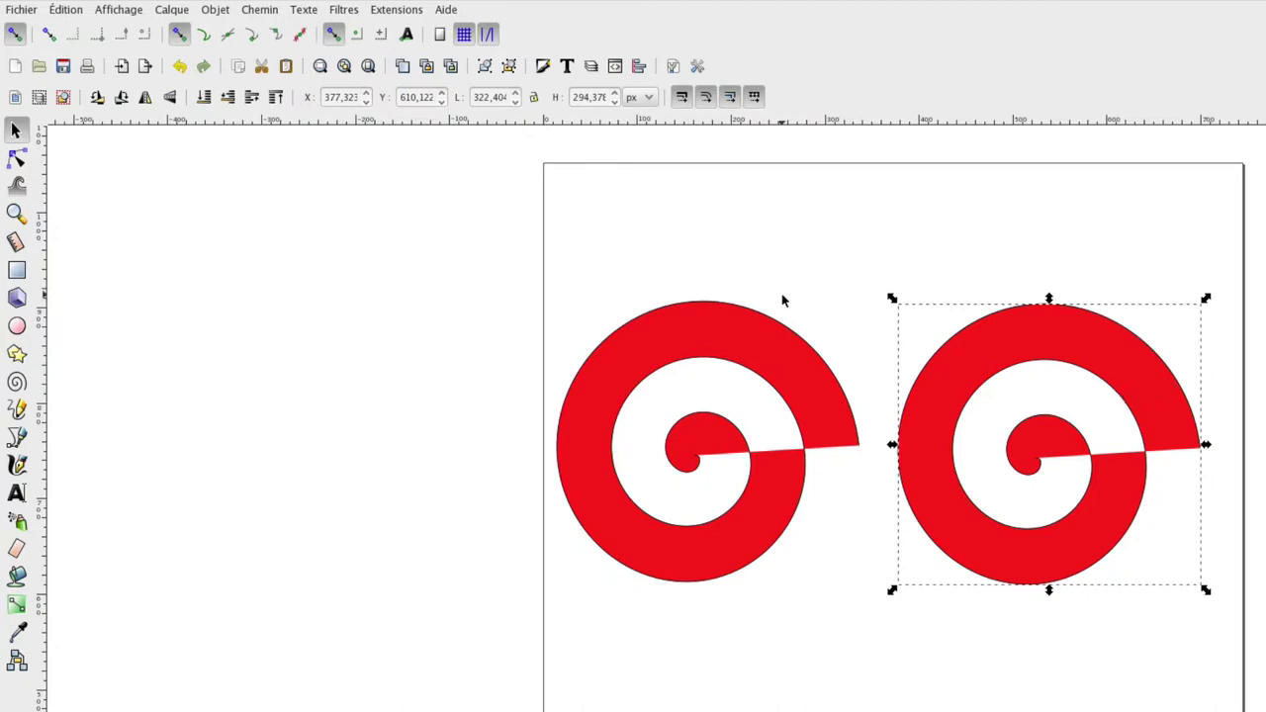
pyautogui.click(146, 99)
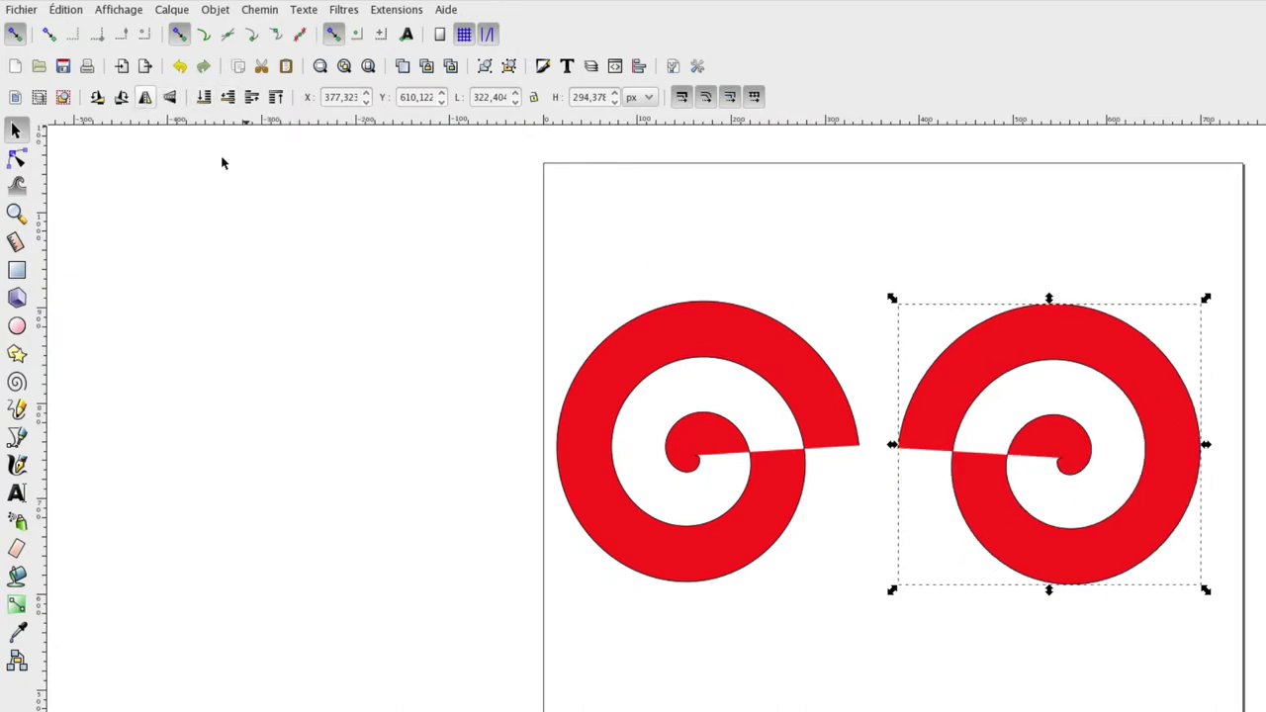
pyautogui.moveTo(959, 373); pyautogui.dragTo(925, 373)
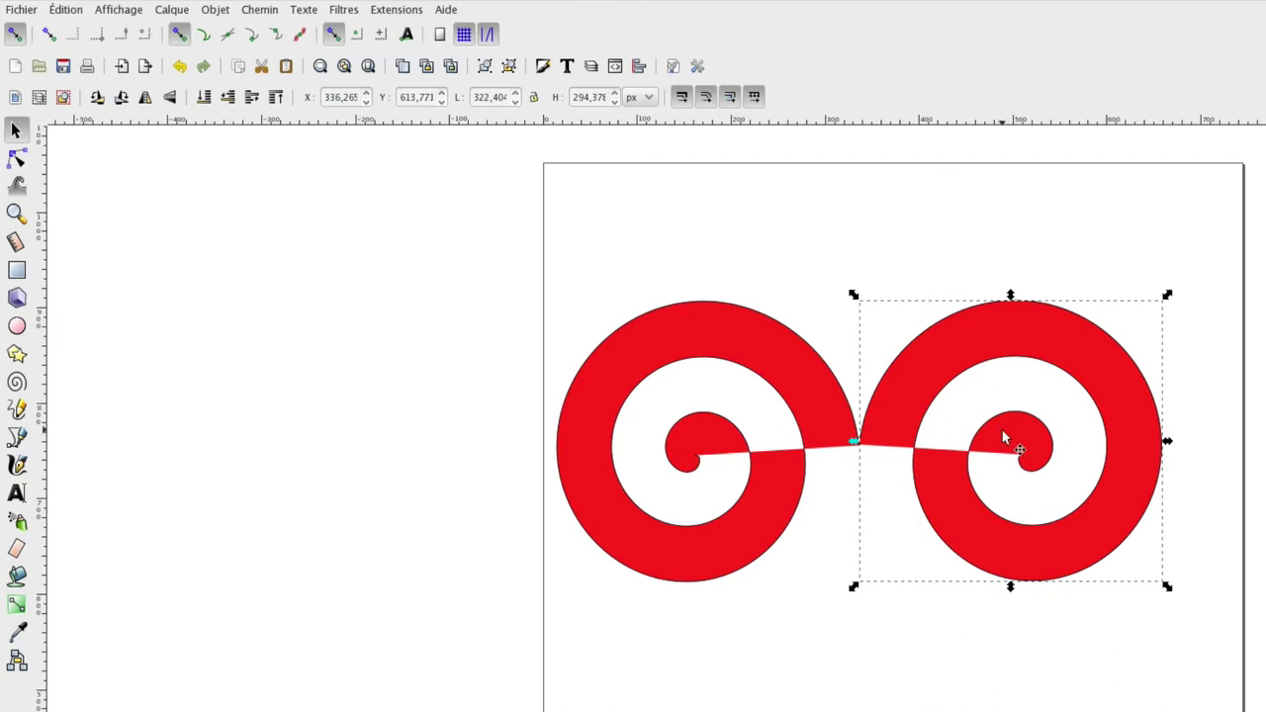
# - Draw a small circle and move it into the left spiral's hollow
pyautogui.click(17, 326)
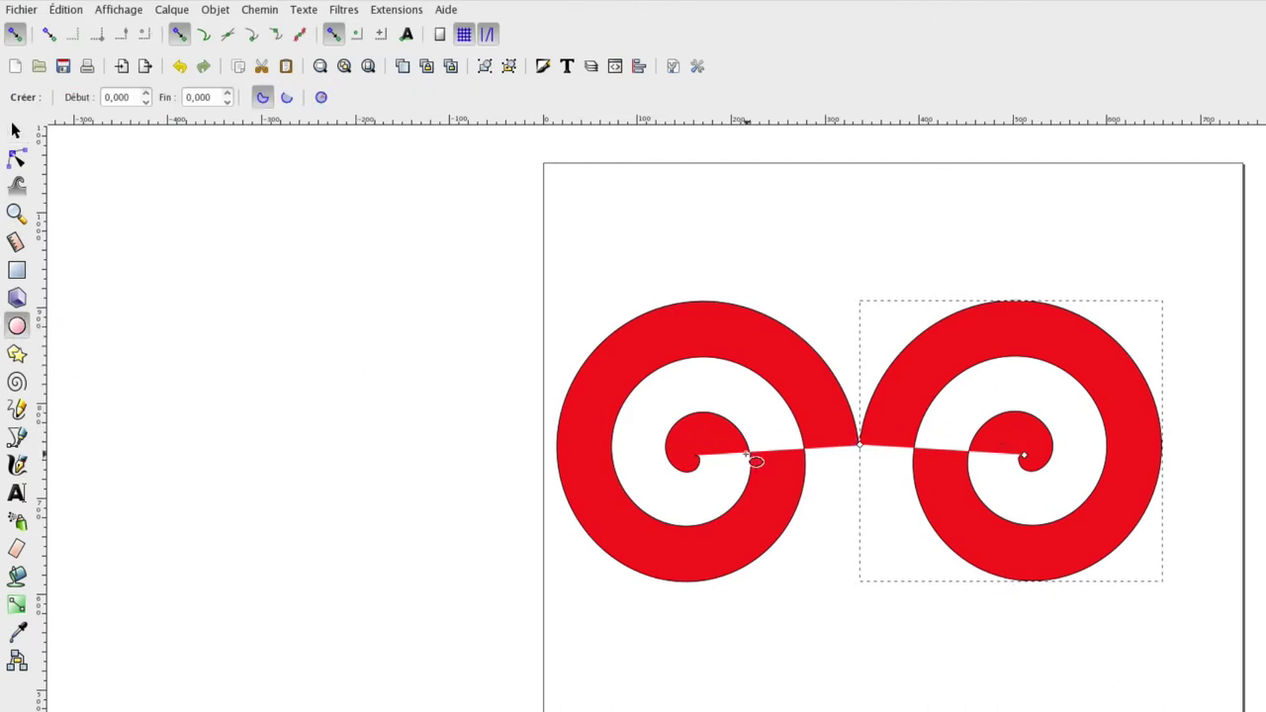
pyautogui.moveTo(649, 411); pyautogui.dragTo(725, 484)
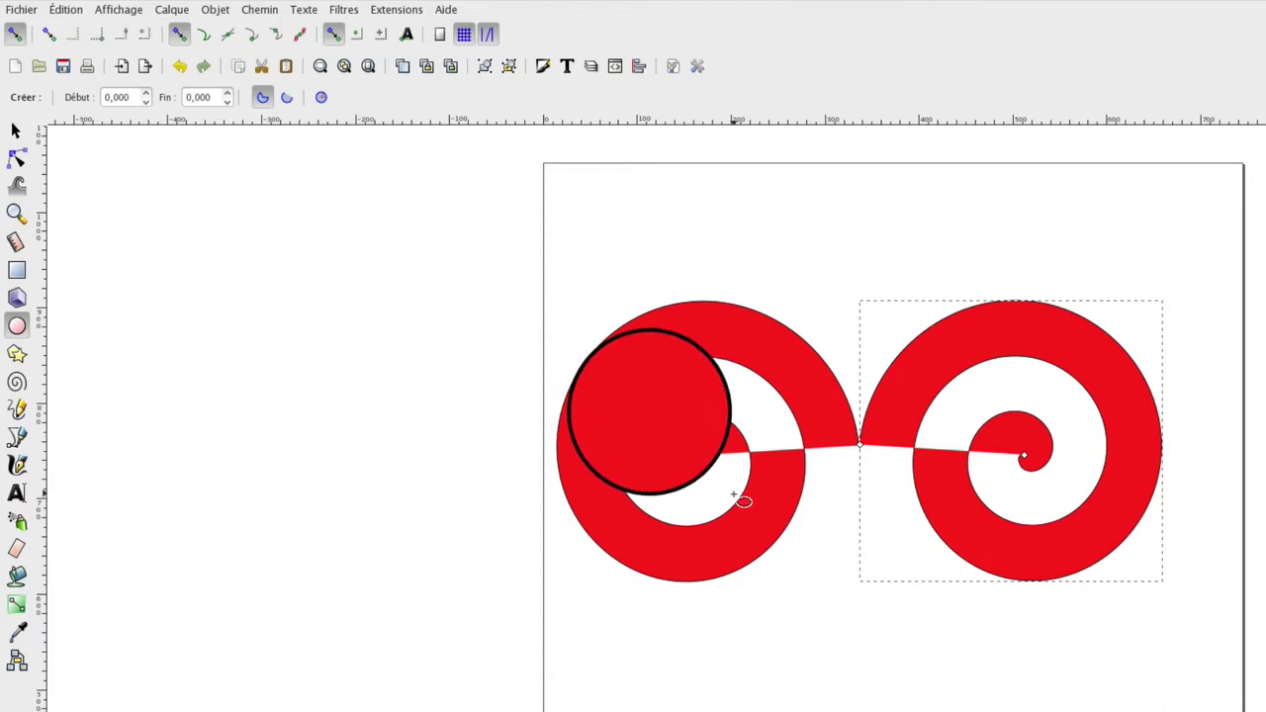
pyautogui.moveTo(726, 483); pyautogui.dragTo(710, 469)
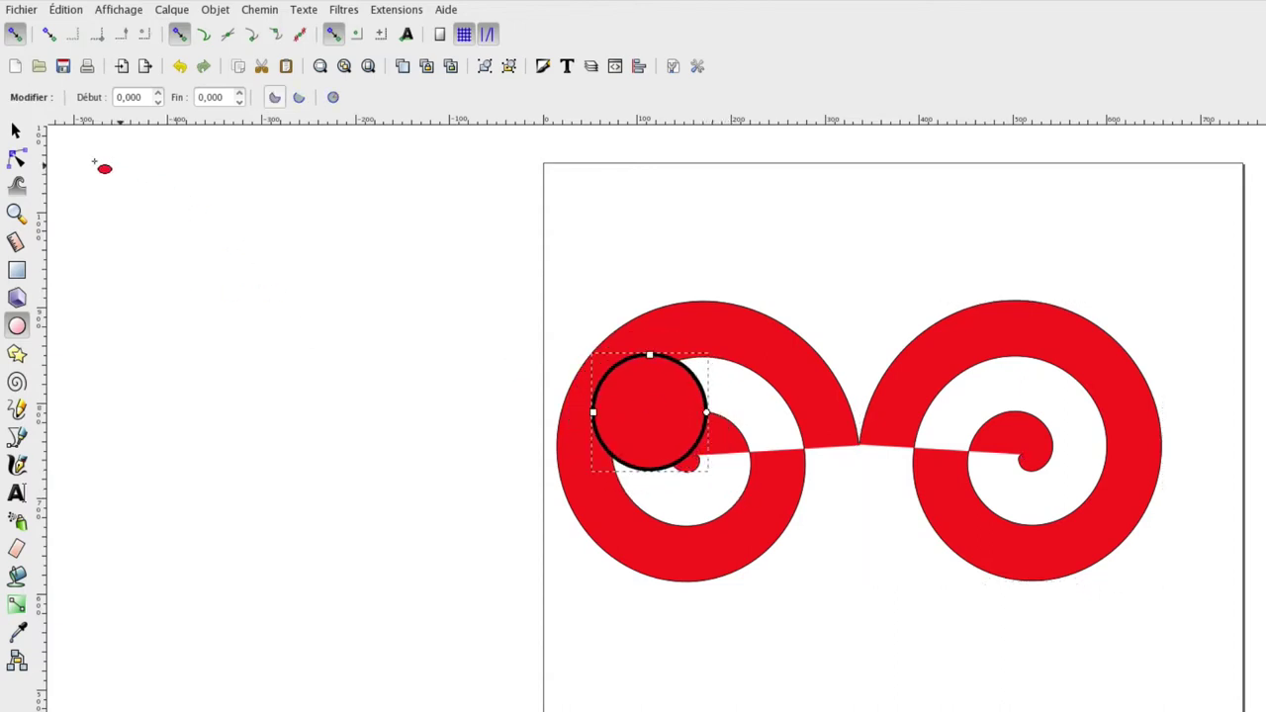
pyautogui.click(15, 130)
pyautogui.moveTo(656, 410); pyautogui.dragTo(699, 449)
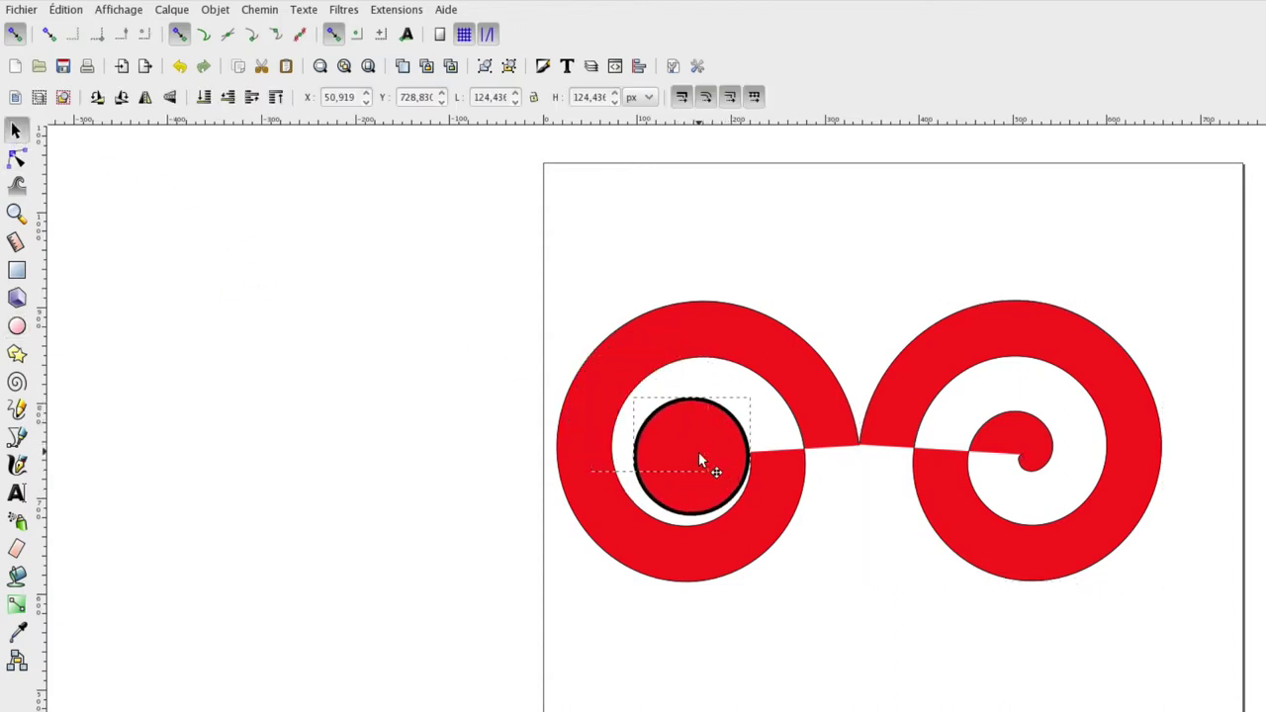
# - Fill the circle with the dark green-black palette swatch
pyautogui.click(262, 10)
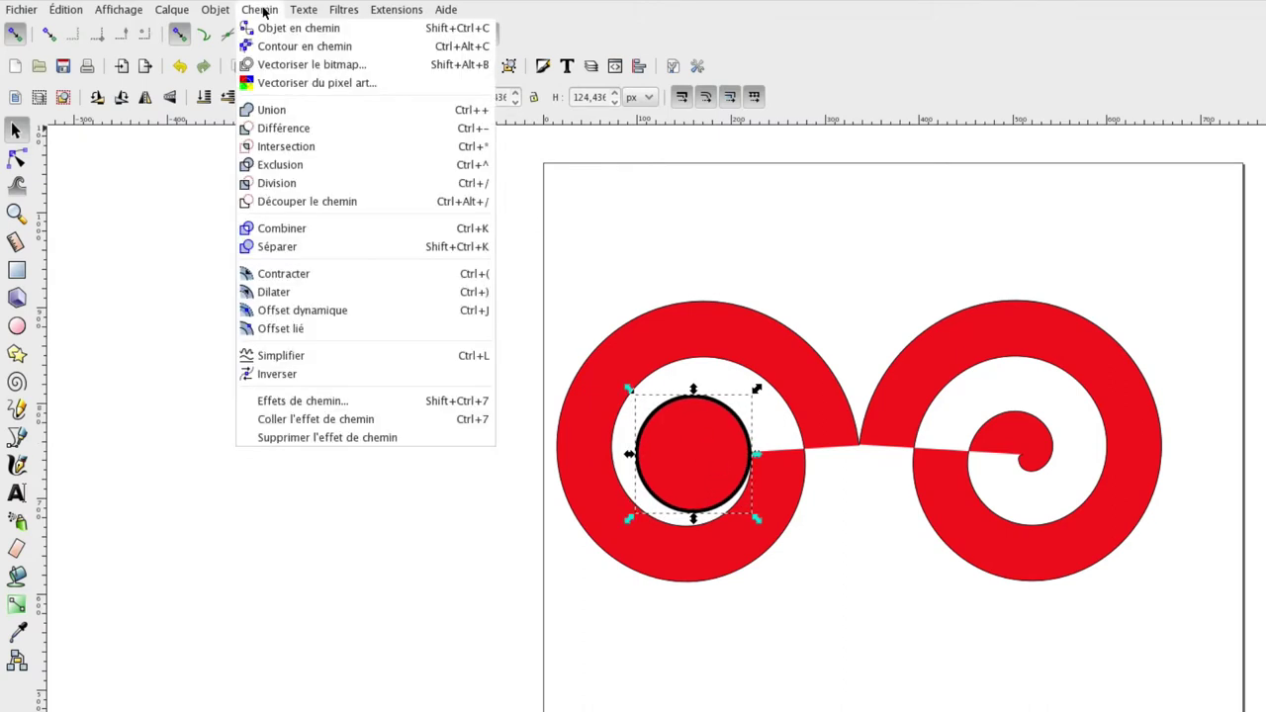
pyautogui.click(558, 20)
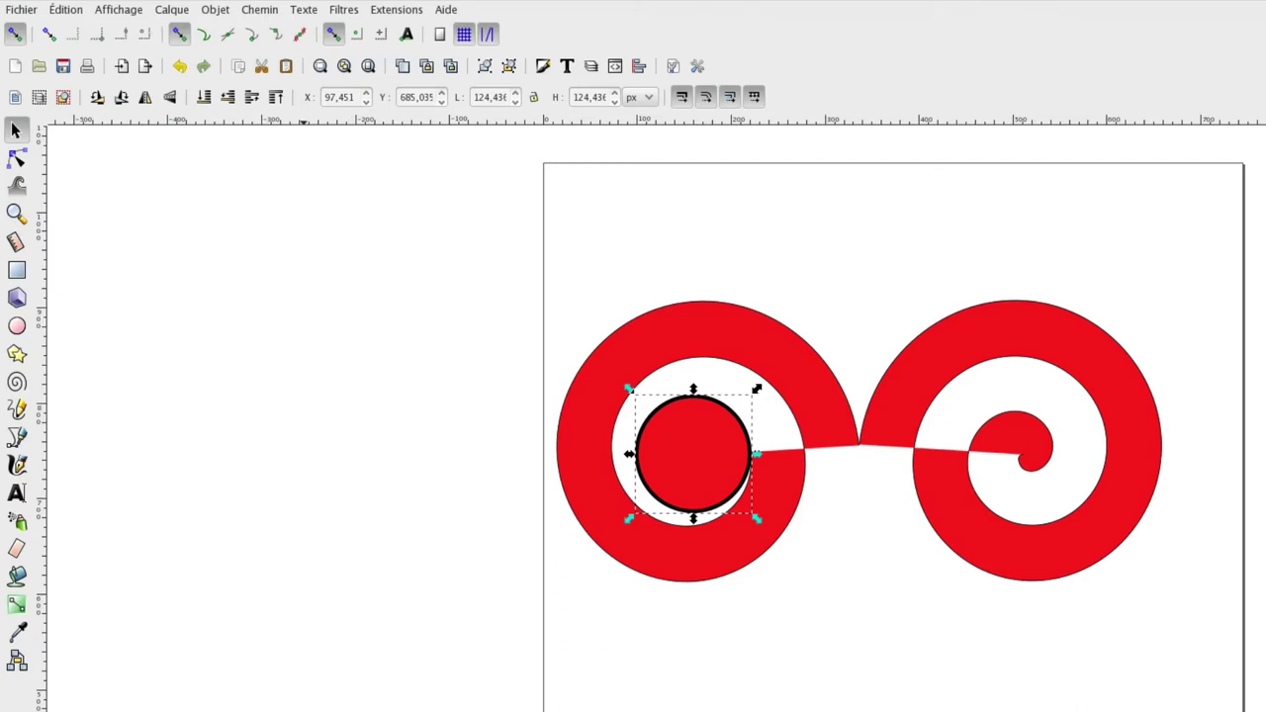
pyautogui.click(813, 707)
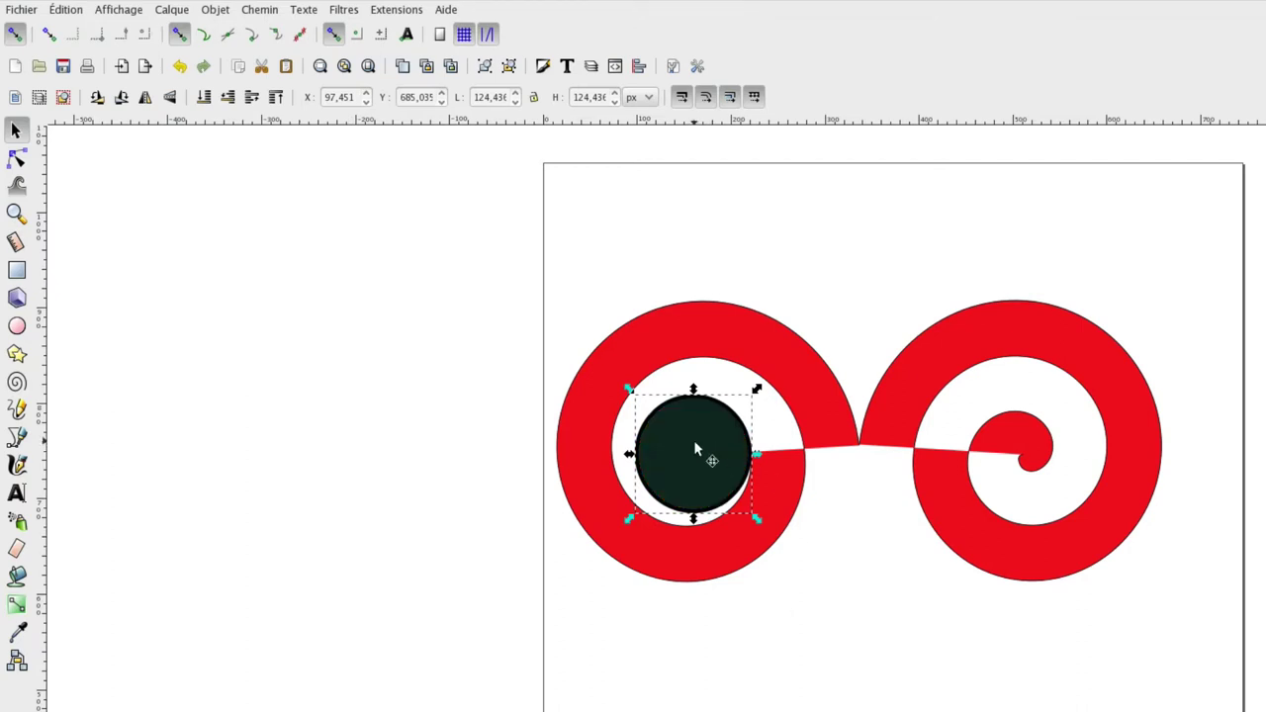
# - Place a copy of the dark circle in the right spiral's centre, then select everything
pyautogui.hotkey('ctrl', 'v')
pyautogui.moveTo(1009, 433); pyautogui.dragTo(1032, 443)
pyautogui.click(1030, 440)
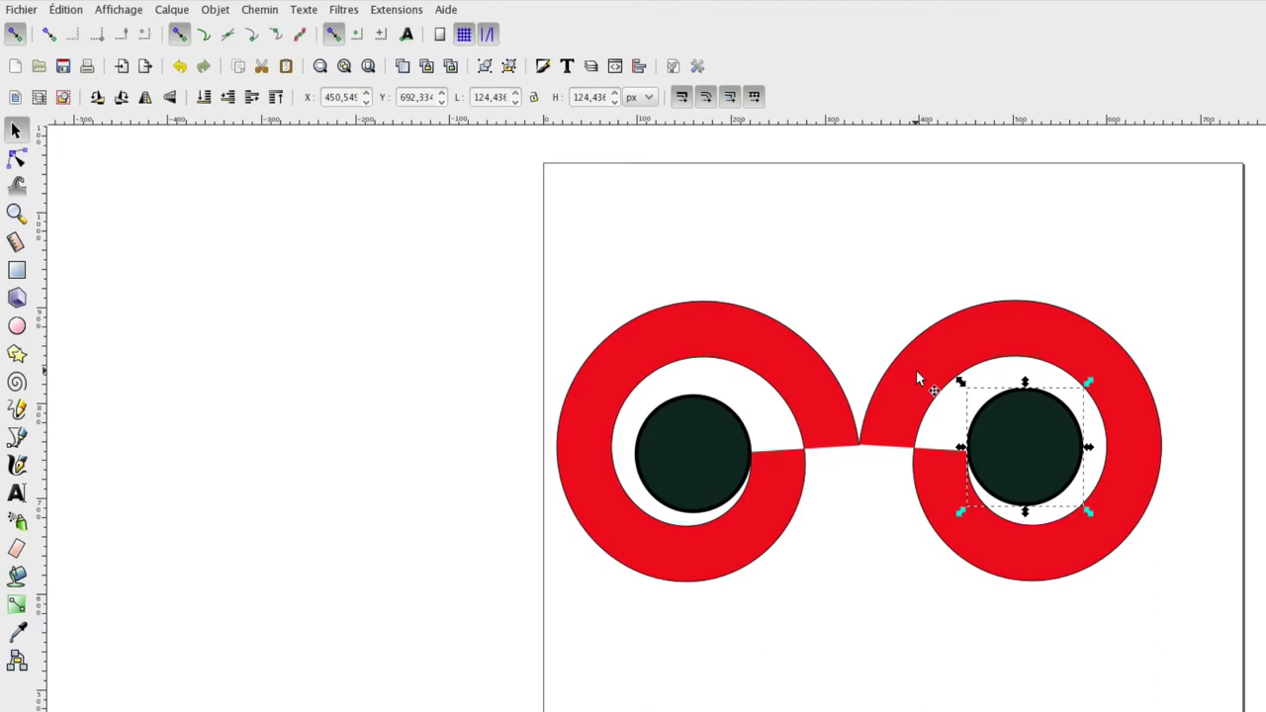
pyautogui.hotkey('ctrl', 'a')
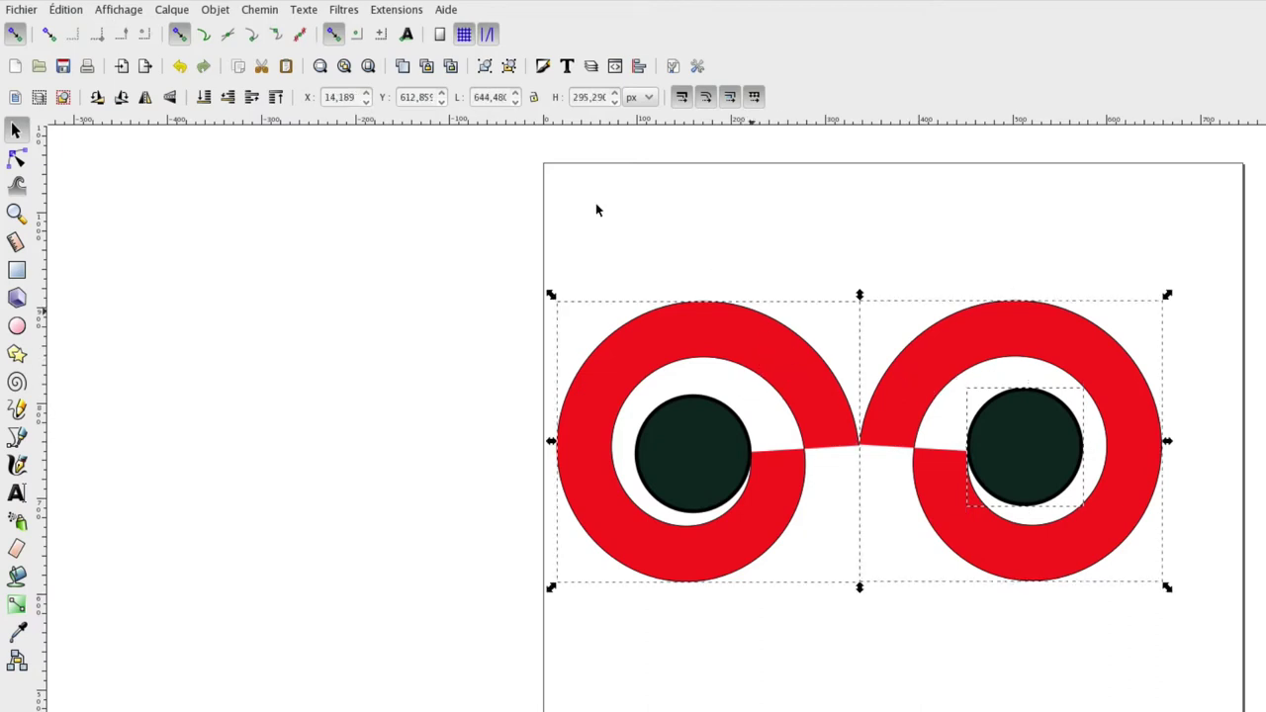
# - Group both spirals and their pupils into a single eye-pair object
pyautogui.click(222, 10)
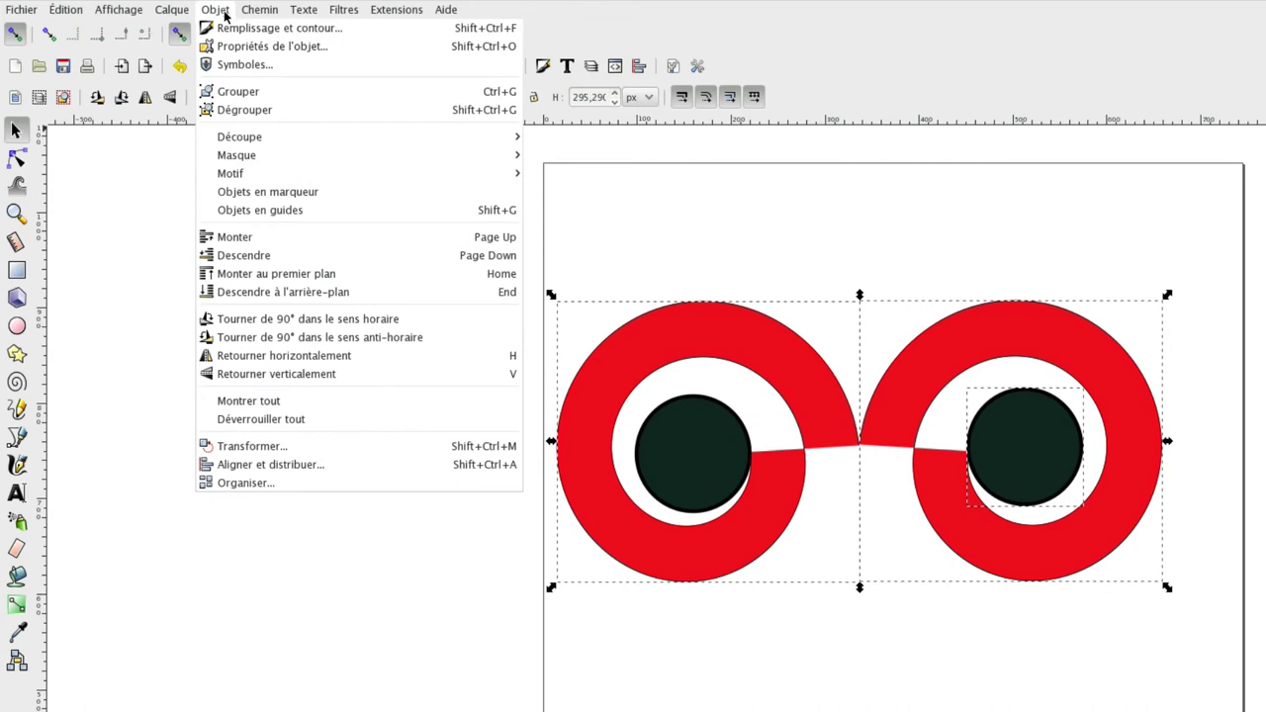
pyautogui.click(238, 92)
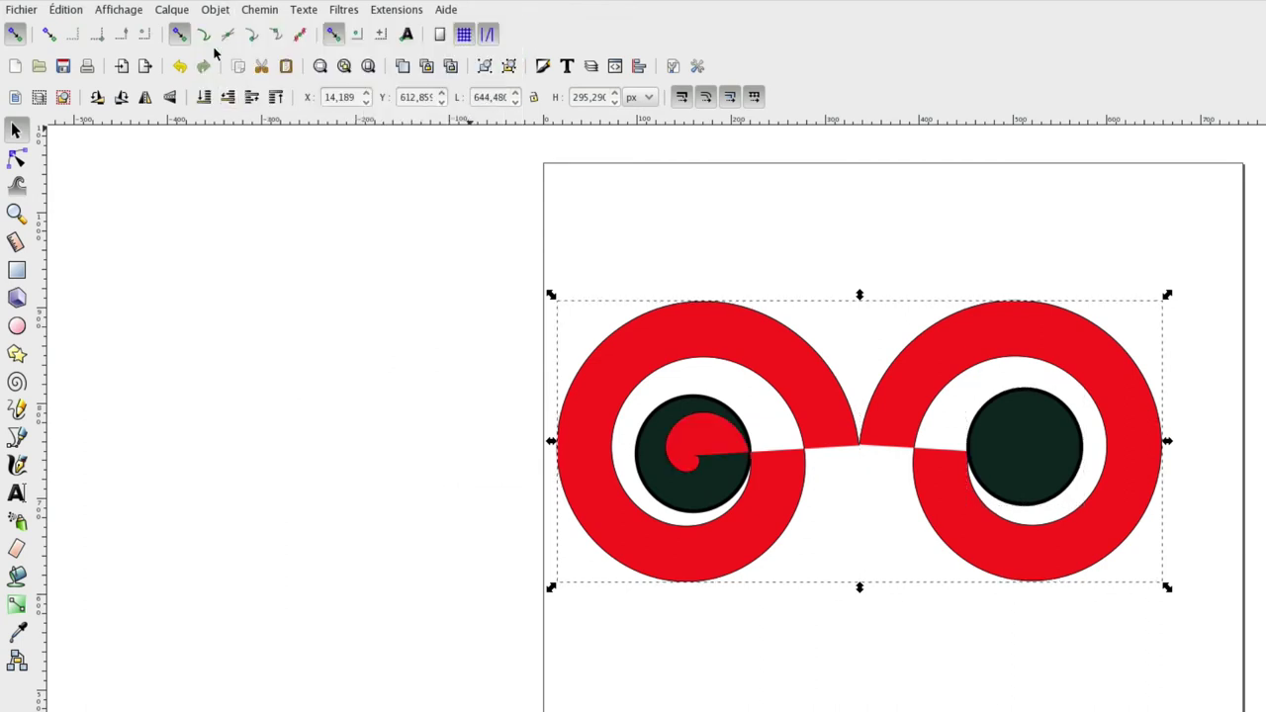
pyautogui.click(216, 11)
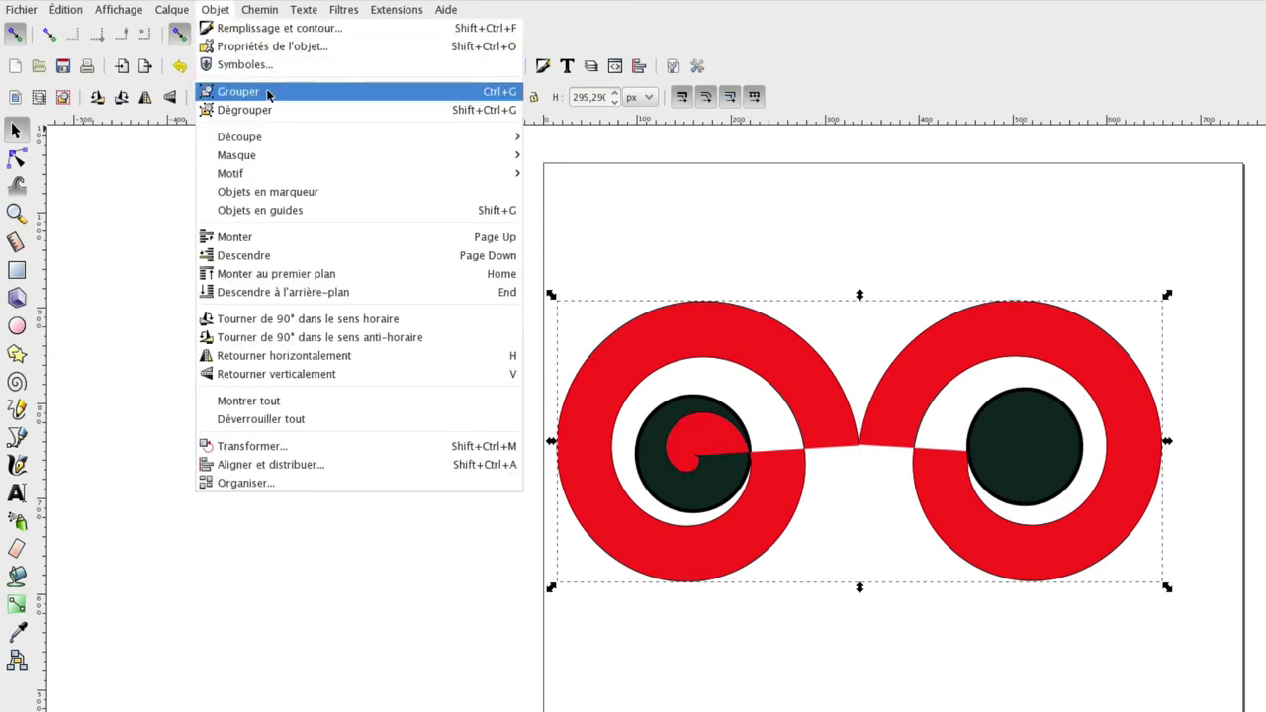
pyautogui.click(885, 504)
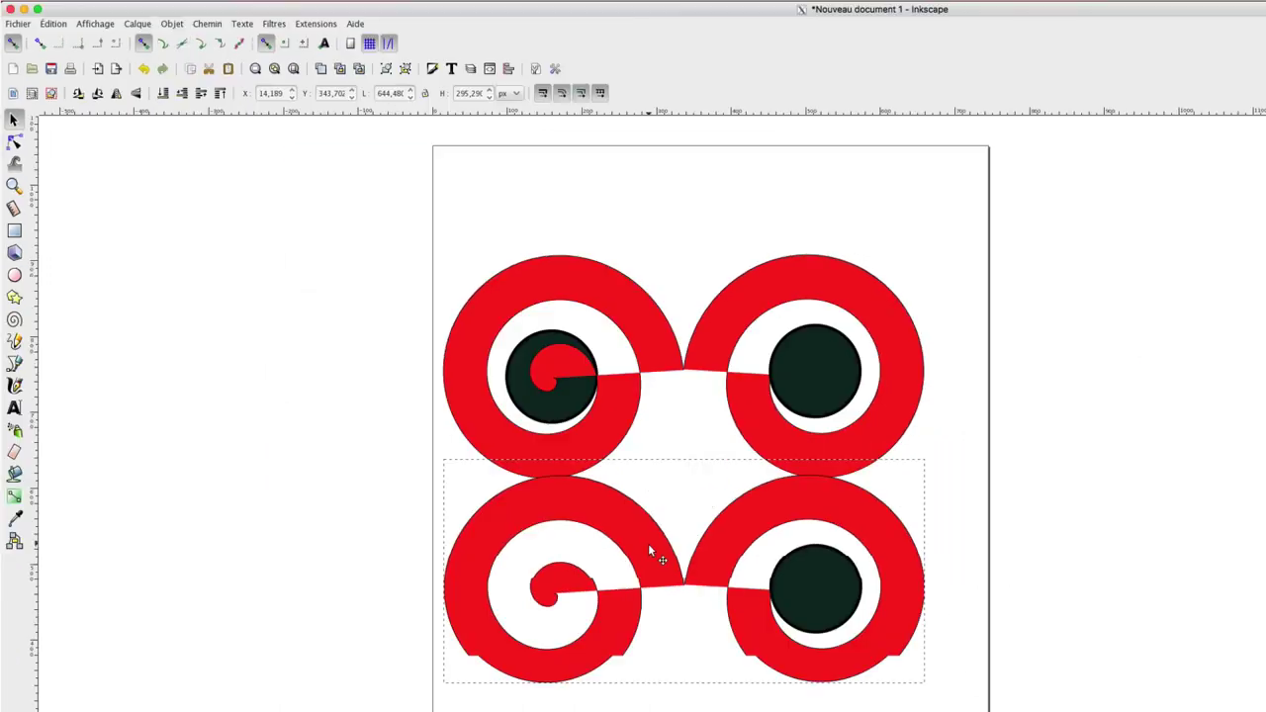
# - Flip the lower spiral pair vertically, nudge it into place, and delete its lower-right pupil
pyautogui.click(650, 549)
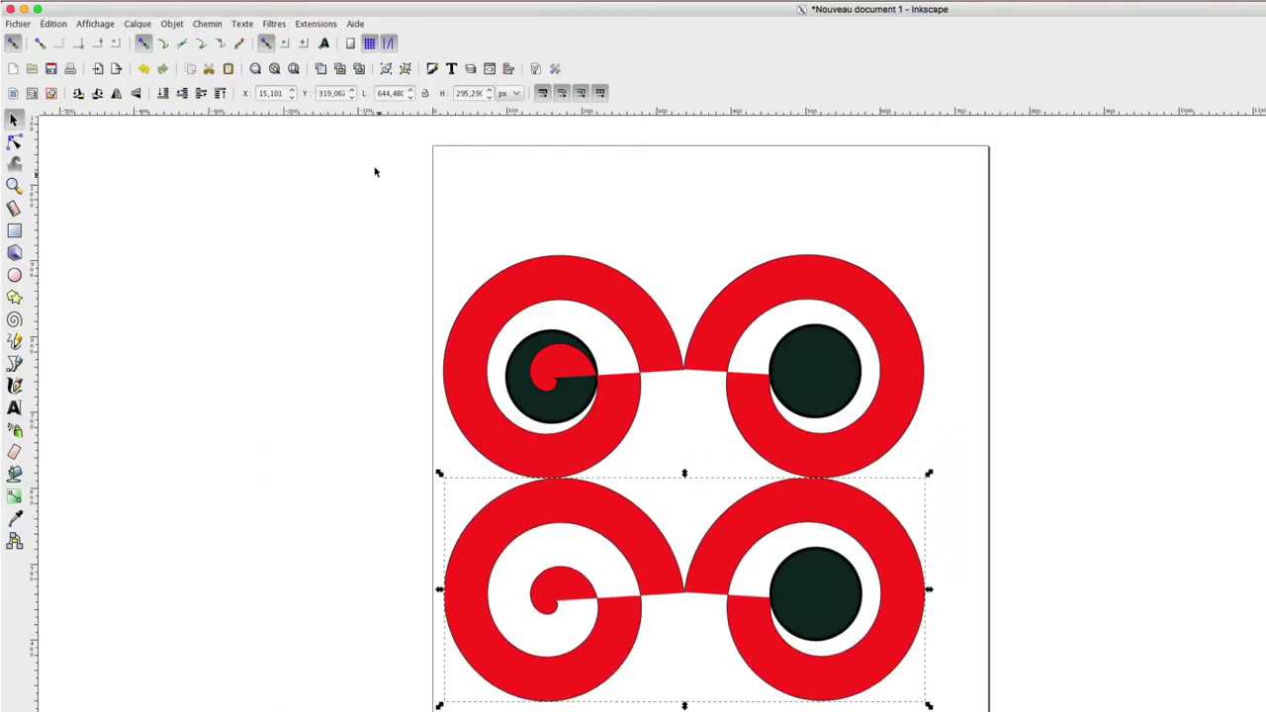
pyautogui.click(135, 93)
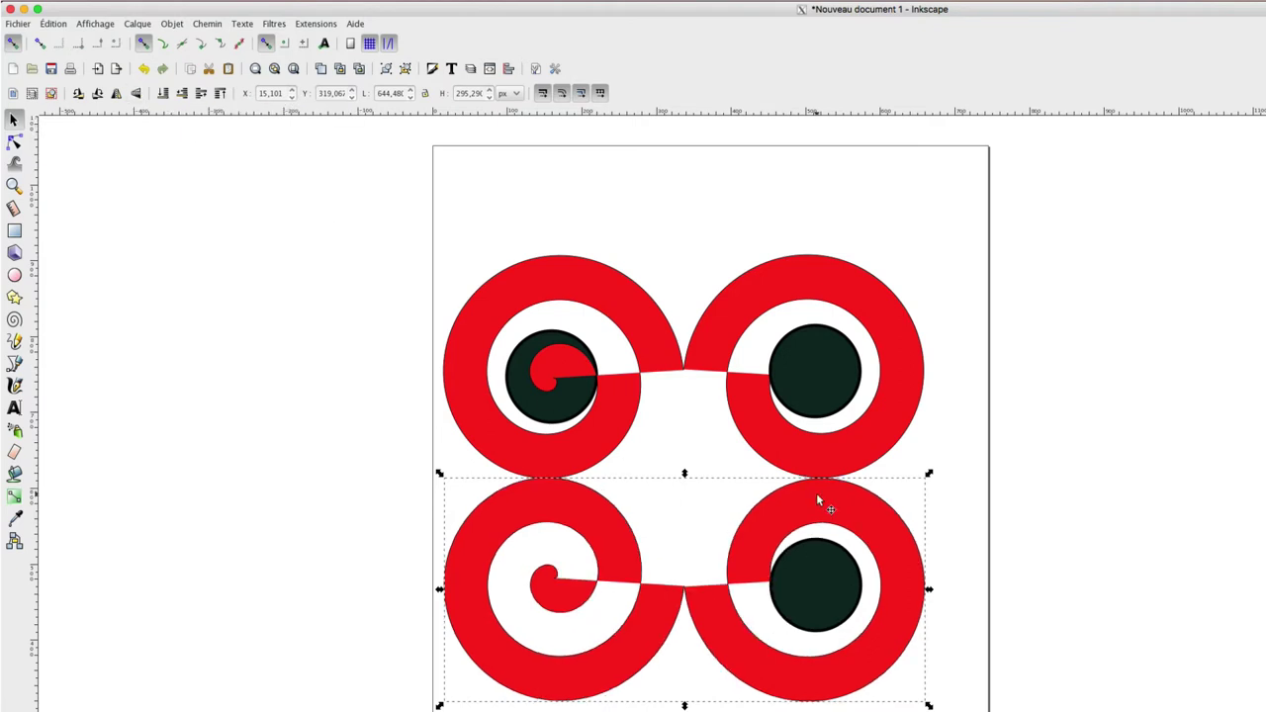
pyautogui.moveTo(817, 498); pyautogui.dragTo(817, 504)
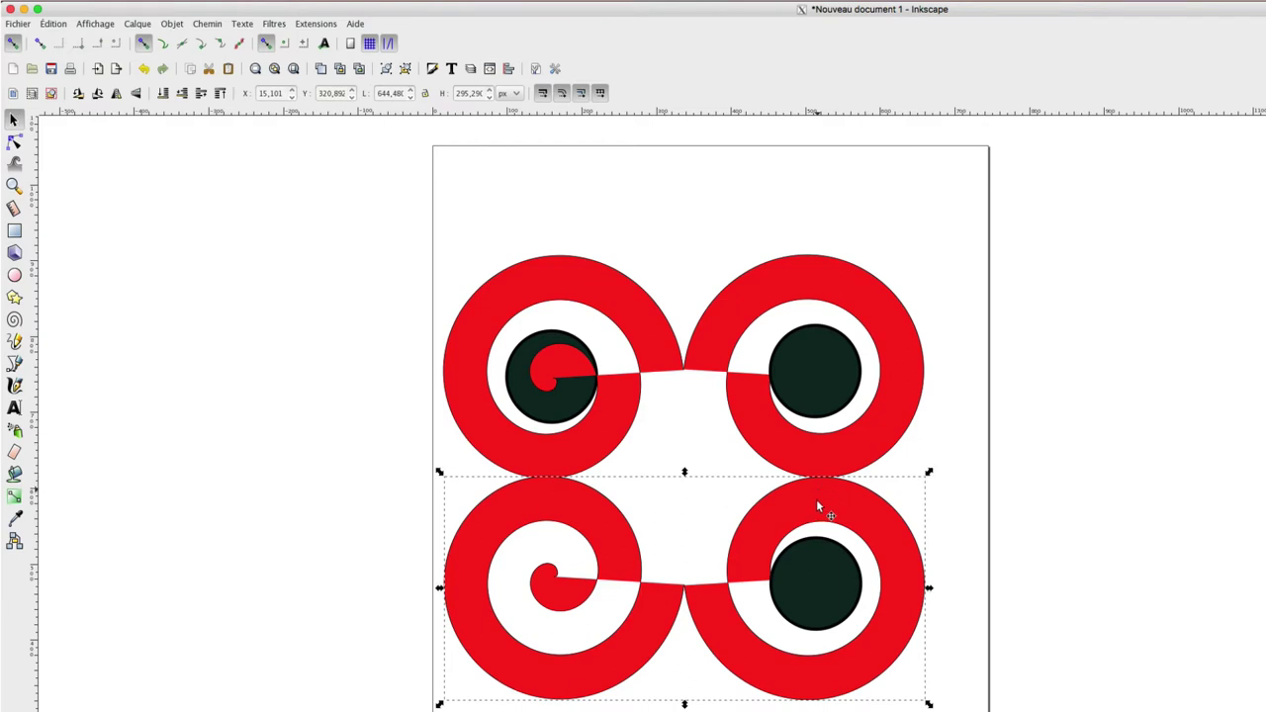
pyautogui.keyDown('ctrl'); pyautogui.click(821, 561); pyautogui.keyUp('ctrl')
pyautogui.press('Delete')
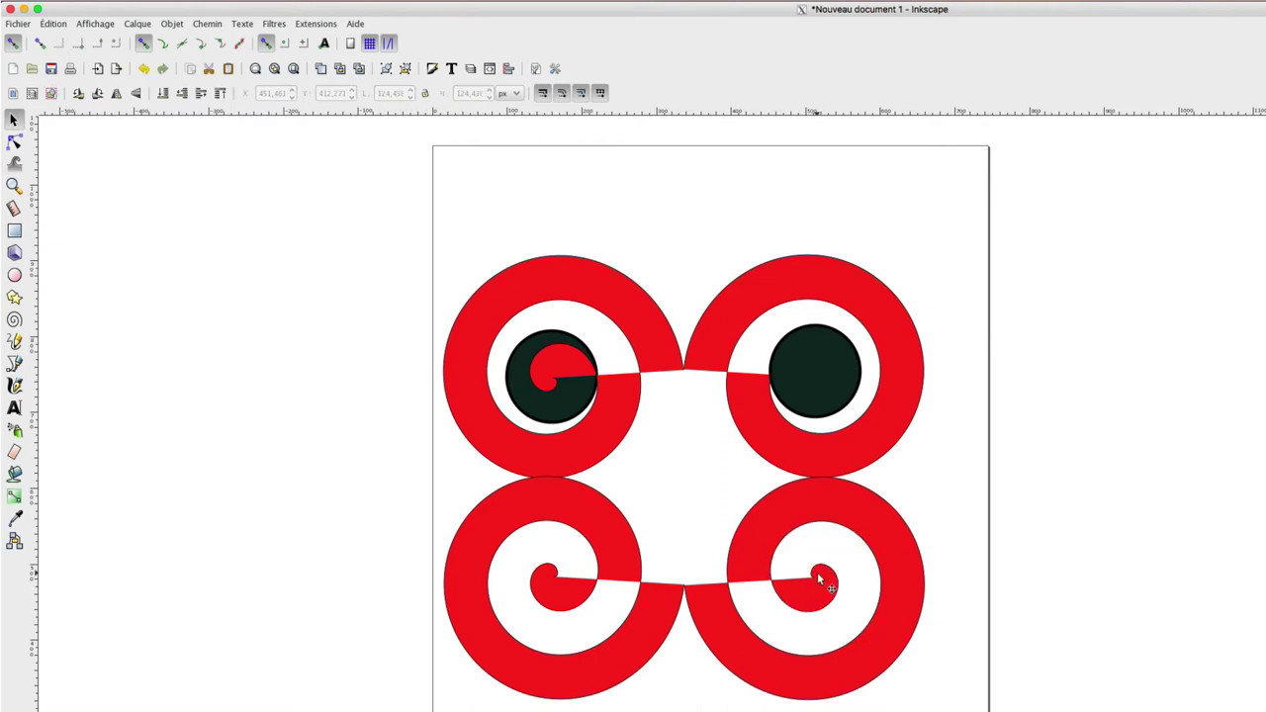
# - Pick the top-left dark pupil inside the group and raise it above its spiral's red curl
pyautogui.click(817, 448)
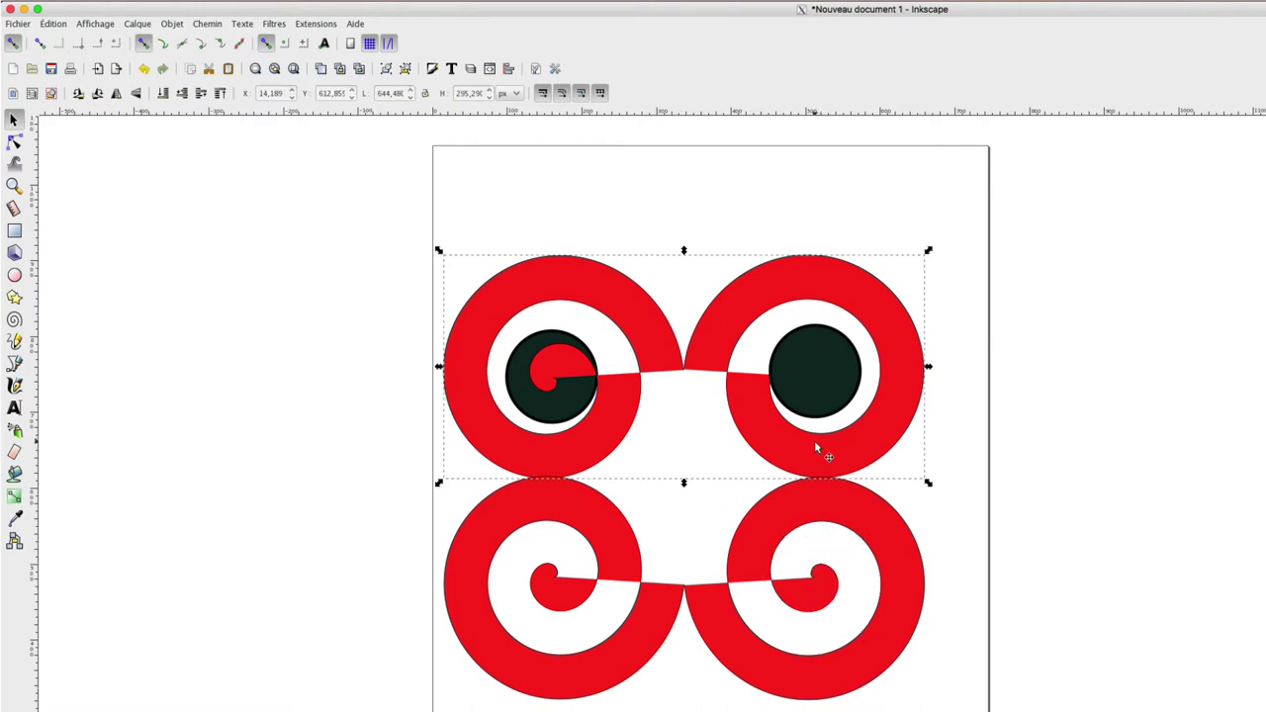
pyautogui.press('Escape')
pyautogui.keyDown('ctrl'); pyautogui.click(833, 385); pyautogui.keyUp('ctrl')
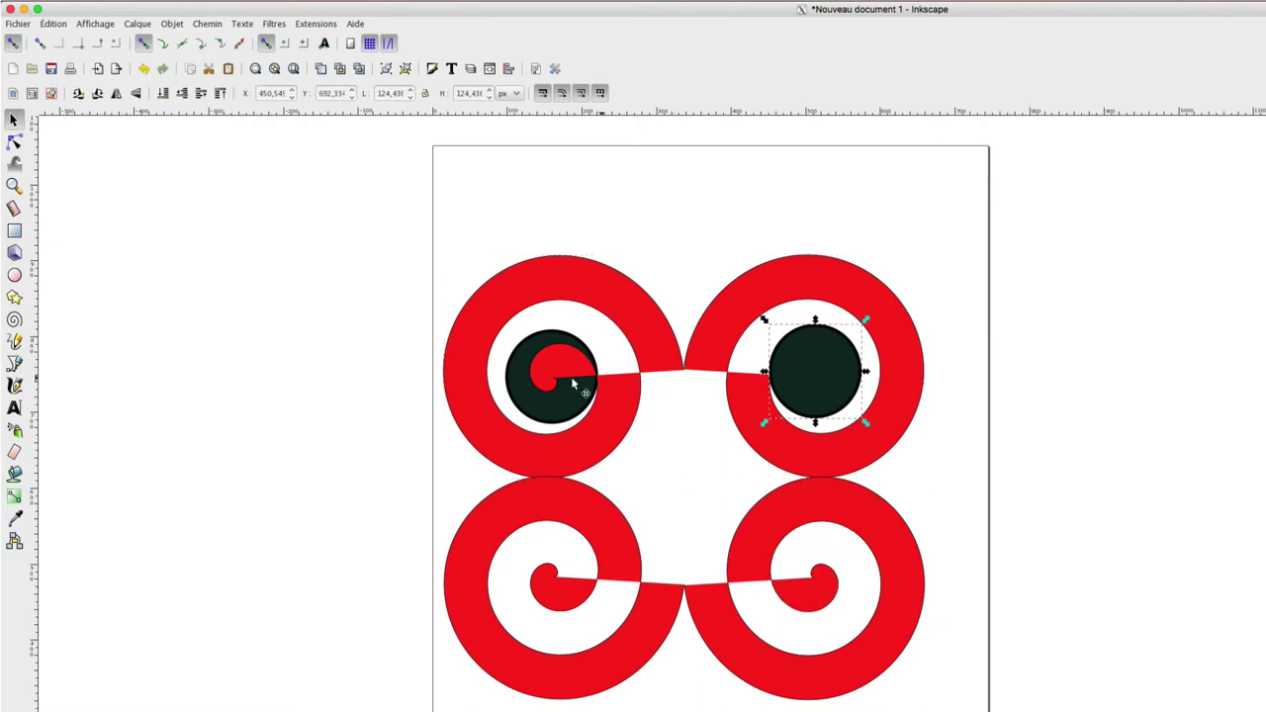
pyautogui.click(536, 395)
pyautogui.press('Escape')
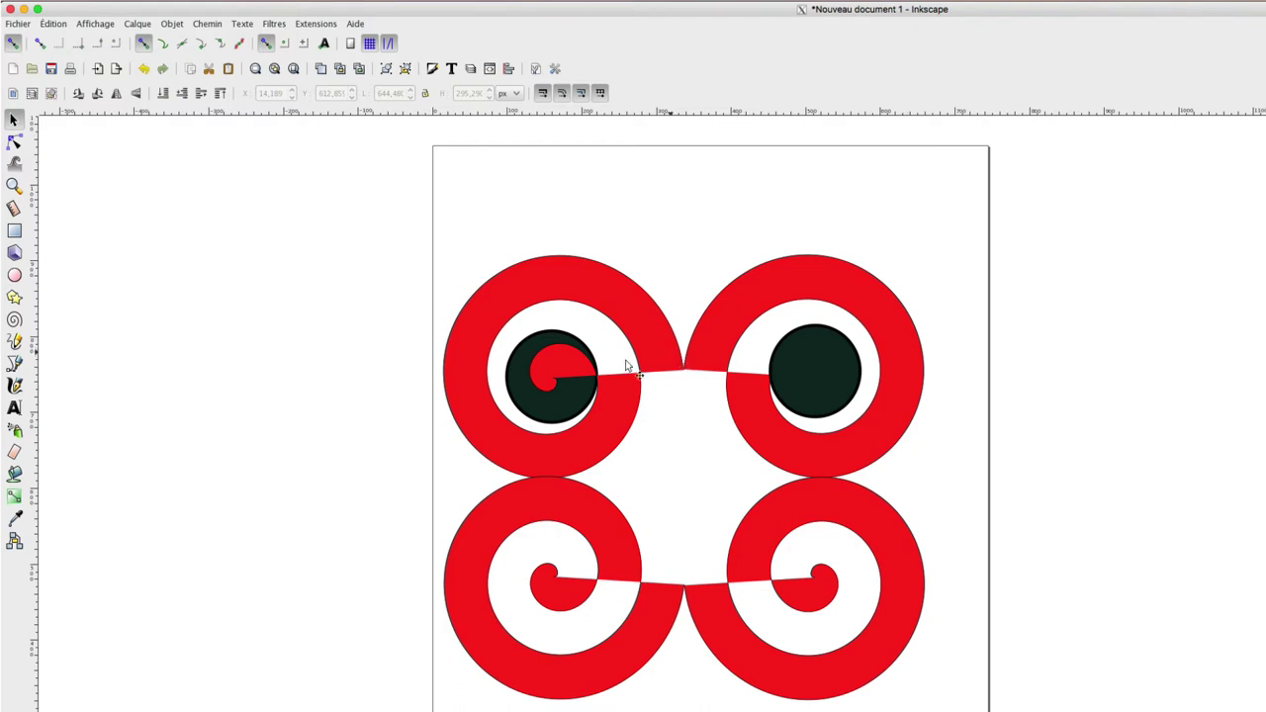
pyautogui.click(544, 407)
pyautogui.click(554, 405)
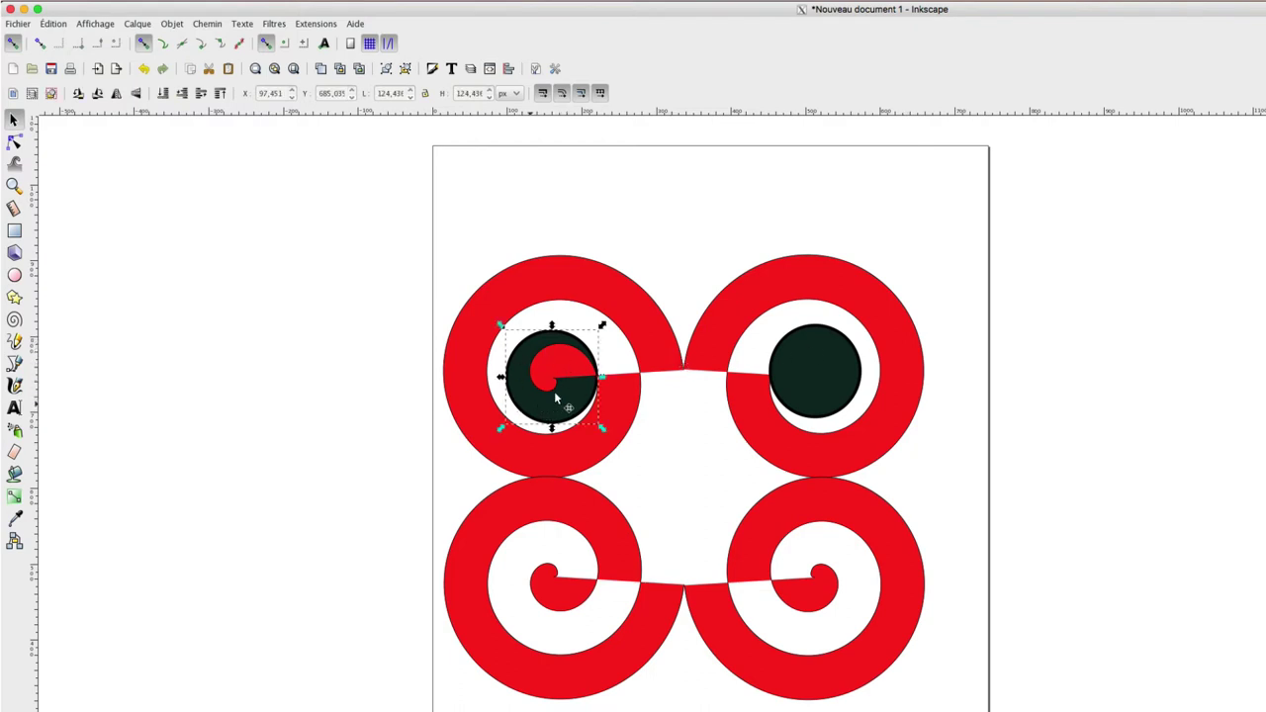
pyautogui.click(578, 391)
pyautogui.click(219, 93)
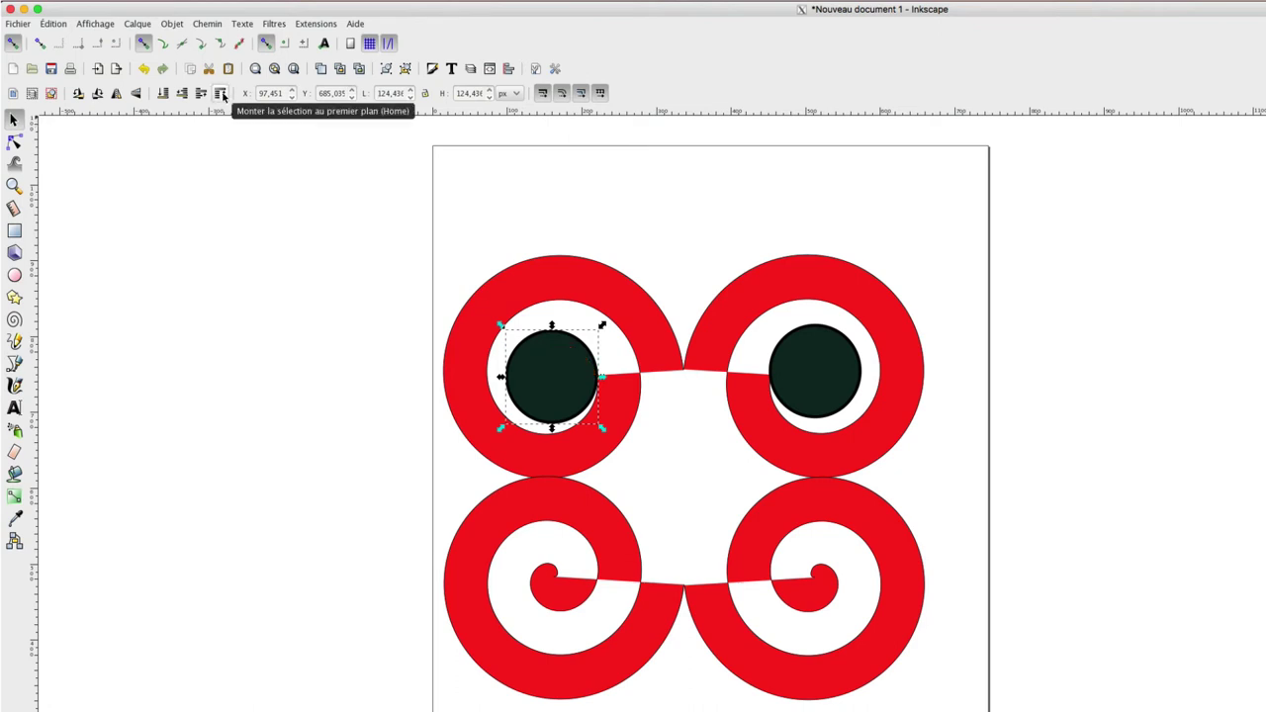
pyautogui.click(1055, 353)
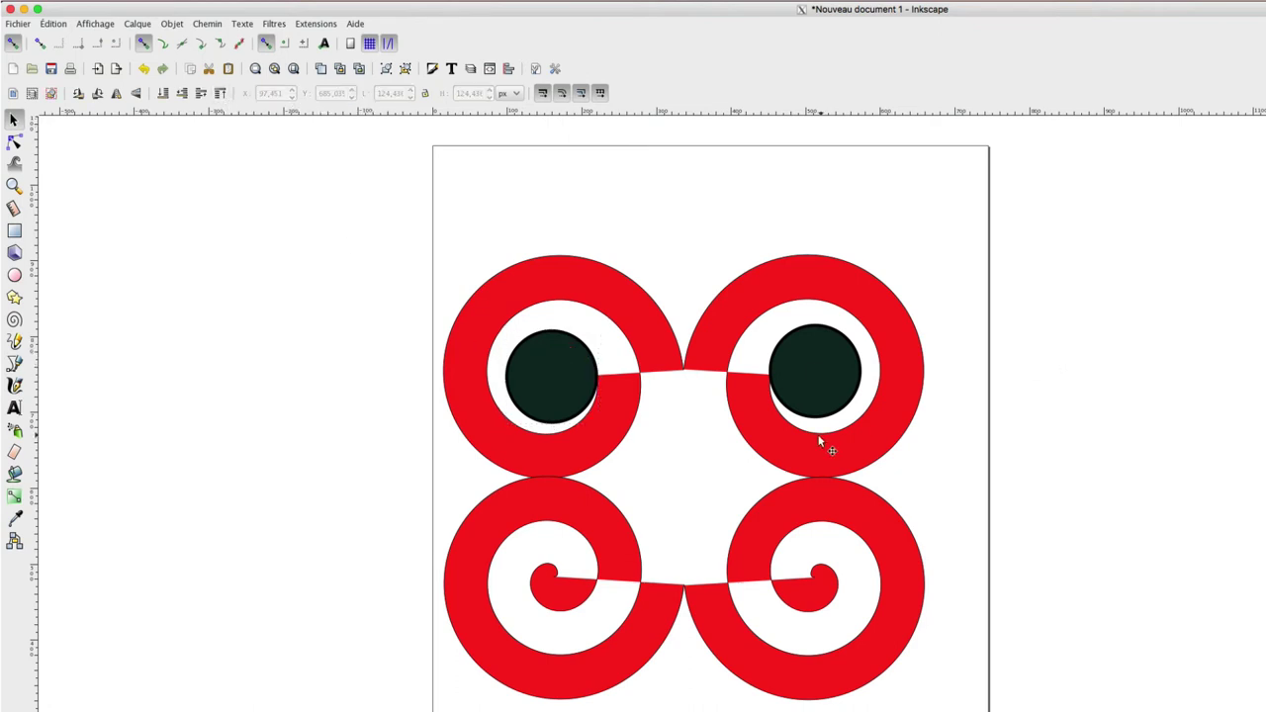
pyautogui.click(614, 425)
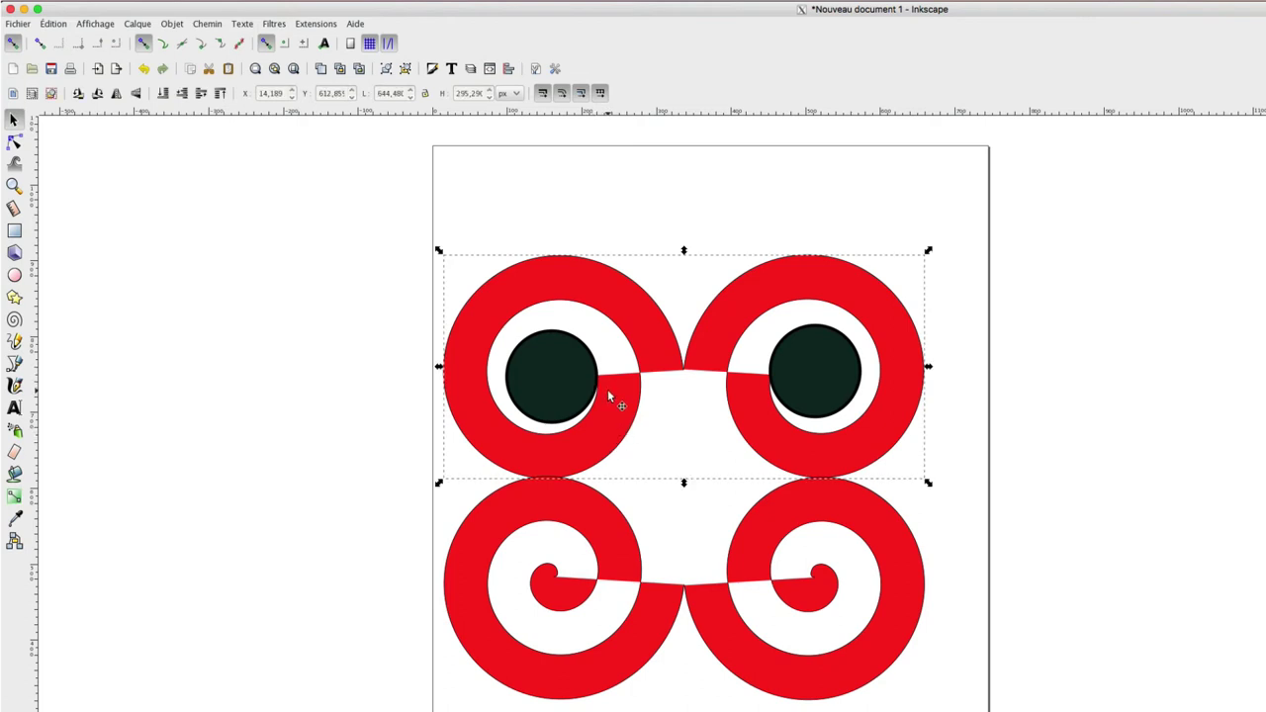
# - Duplicate the top spiral pair, fill the copy black and send it to the bottom
pyautogui.press('Home')
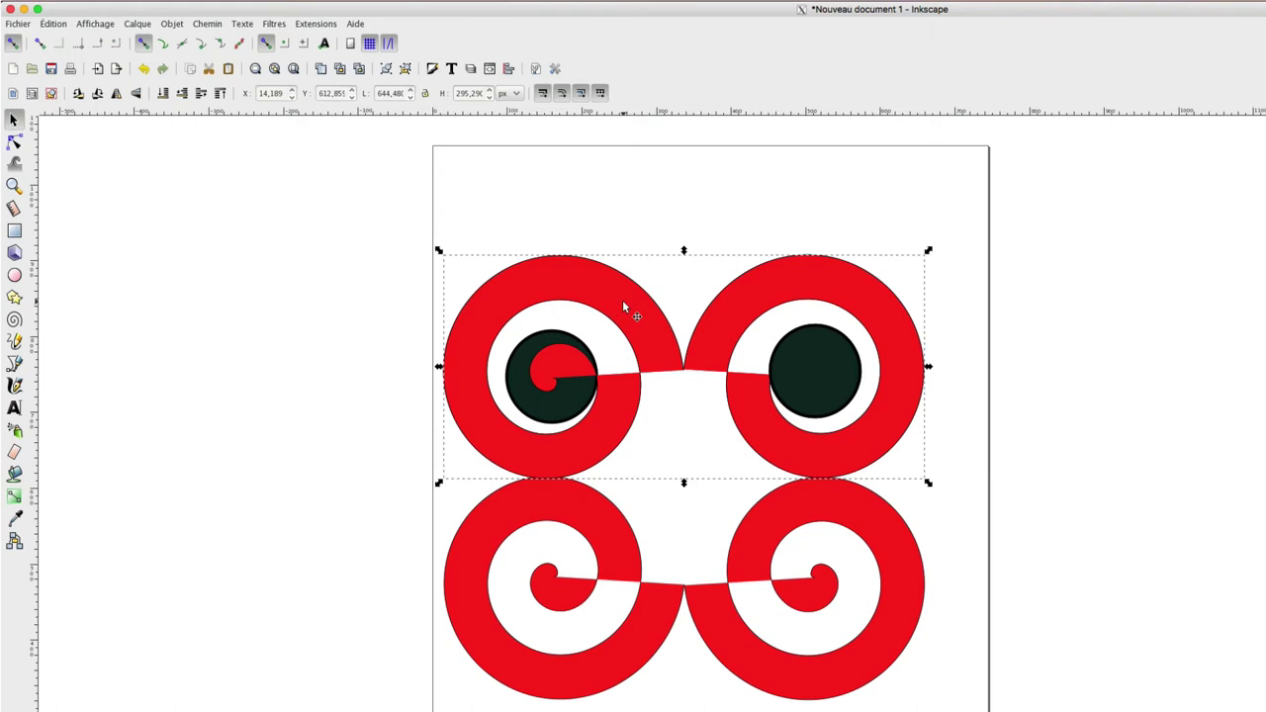
pyautogui.moveTo(622, 299); pyautogui.dragTo(627, 285)
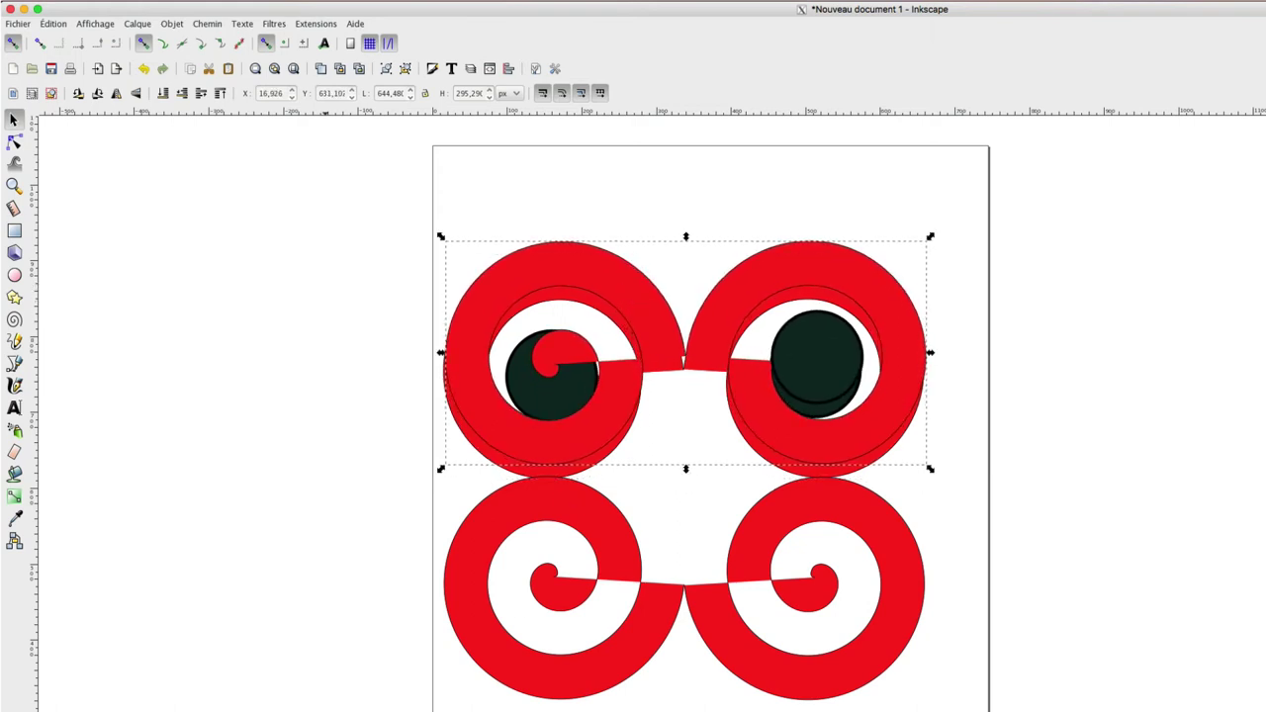
pyautogui.hotkey('ctrl', 'shift', 'v')
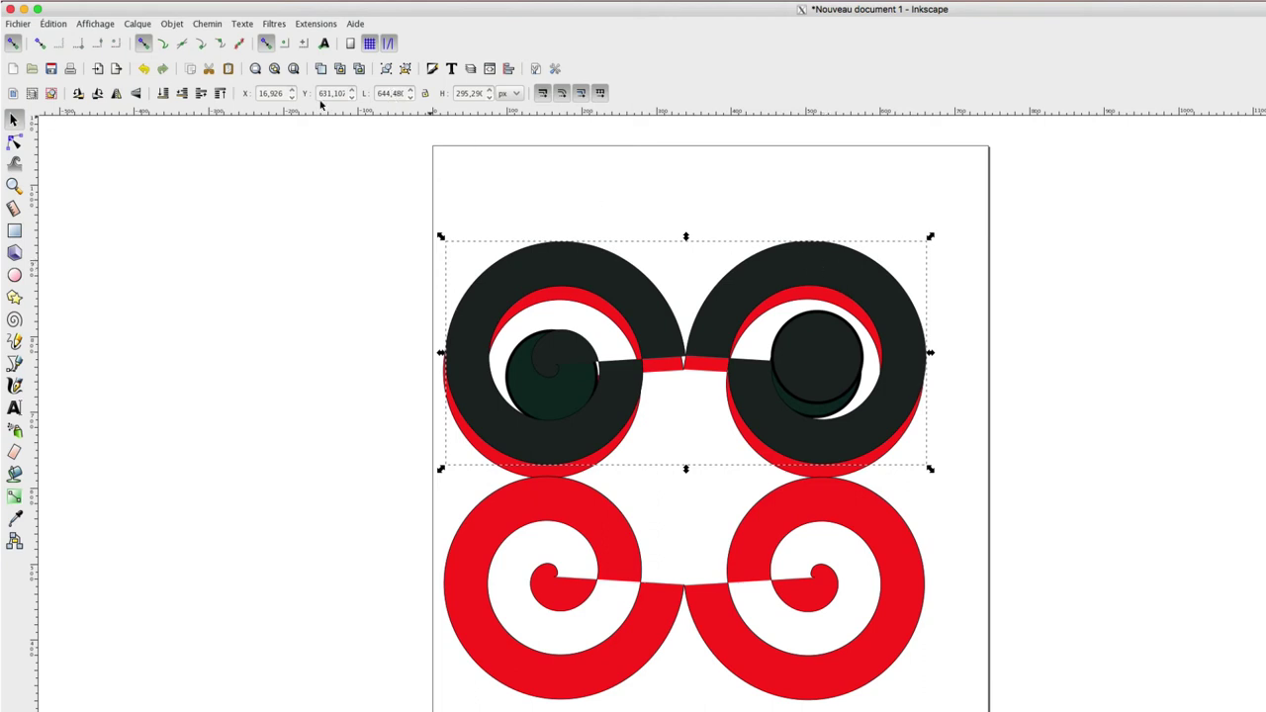
pyautogui.click(181, 94)
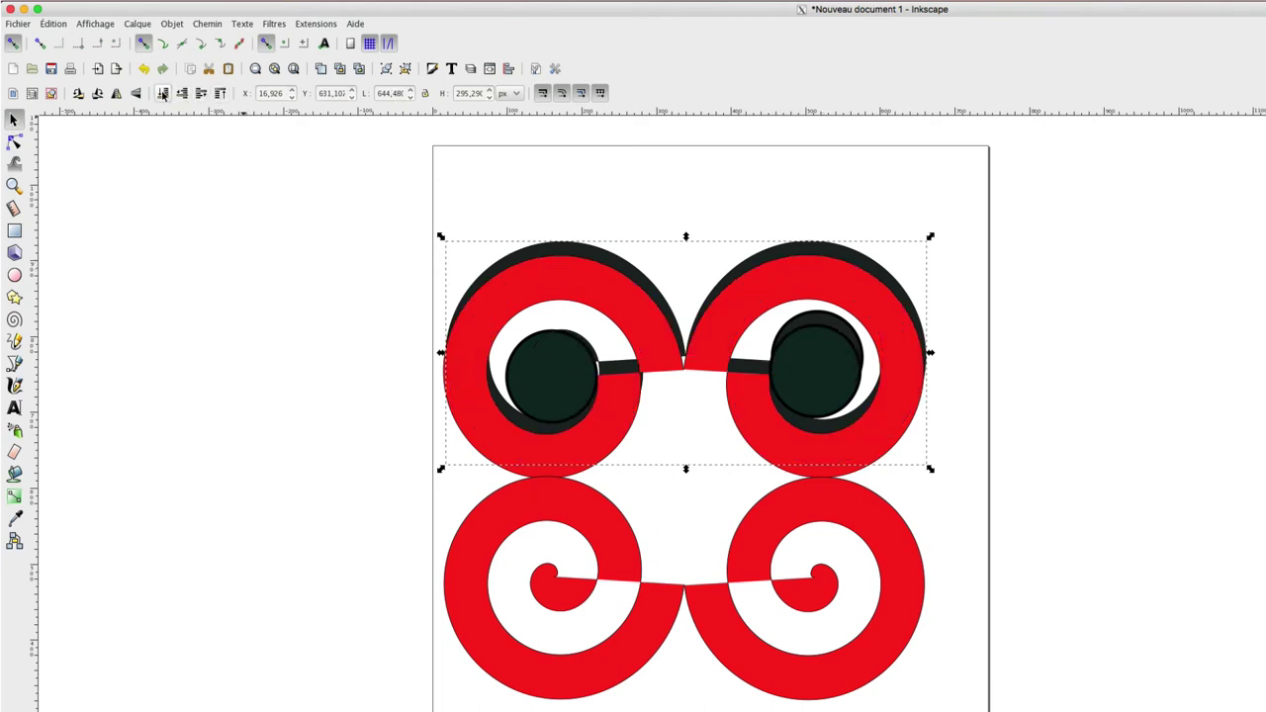
# - Offset the black copy slightly down as a shadow and raise the bottom pair to meet it
pyautogui.moveTo(841, 254); pyautogui.dragTo(841, 257)
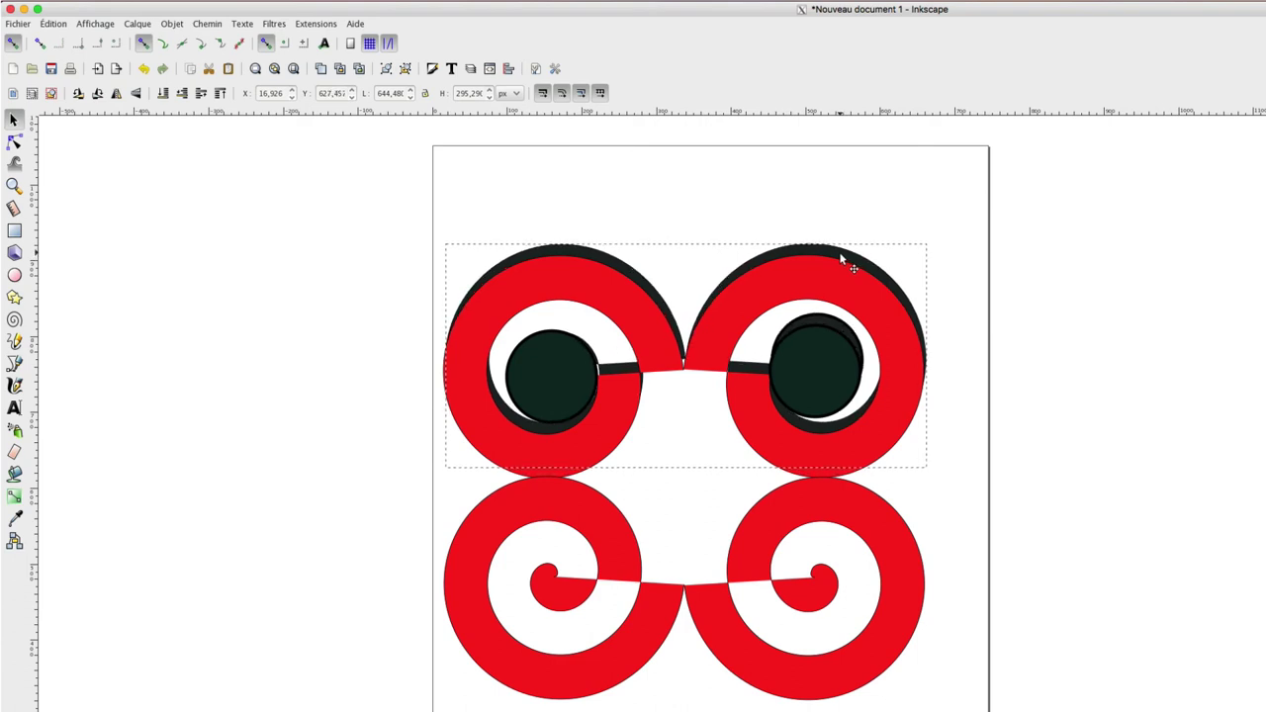
pyautogui.press('Down')
pyautogui.press('Down')
pyautogui.press('Down')
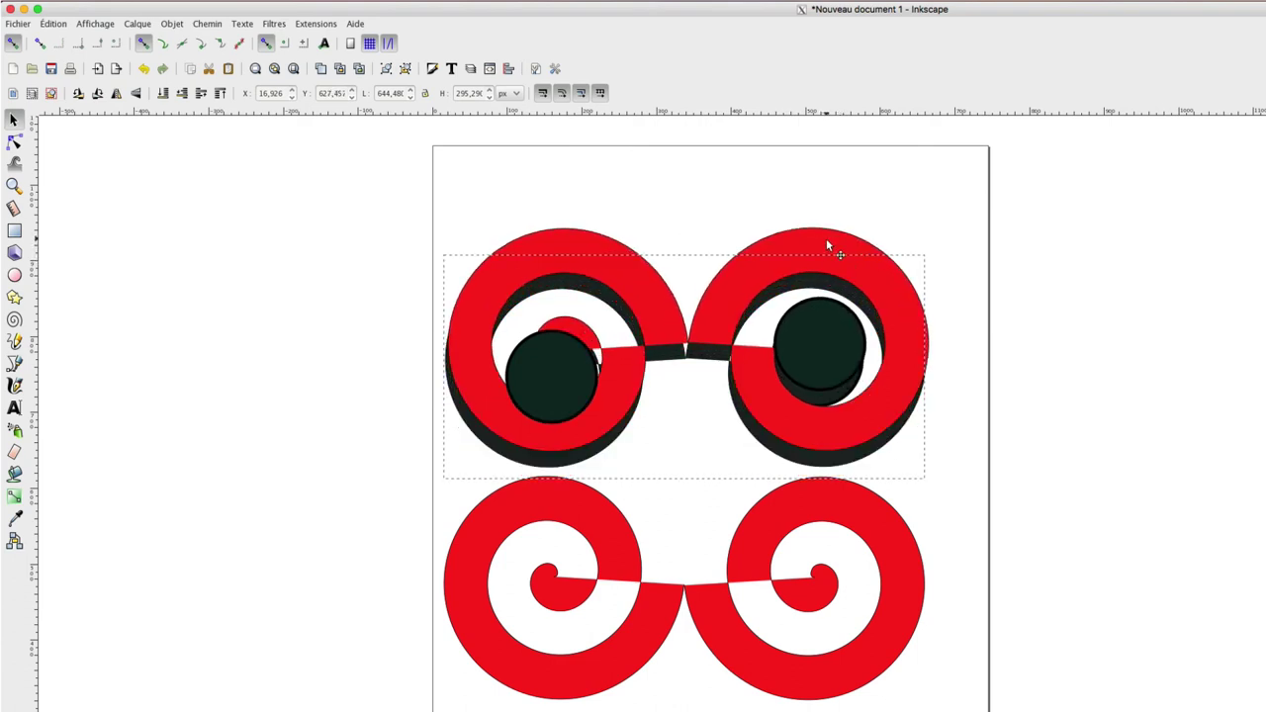
pyautogui.click(809, 496)
pyautogui.press('Up')
pyautogui.press('Up')
pyautogui.press('Up')
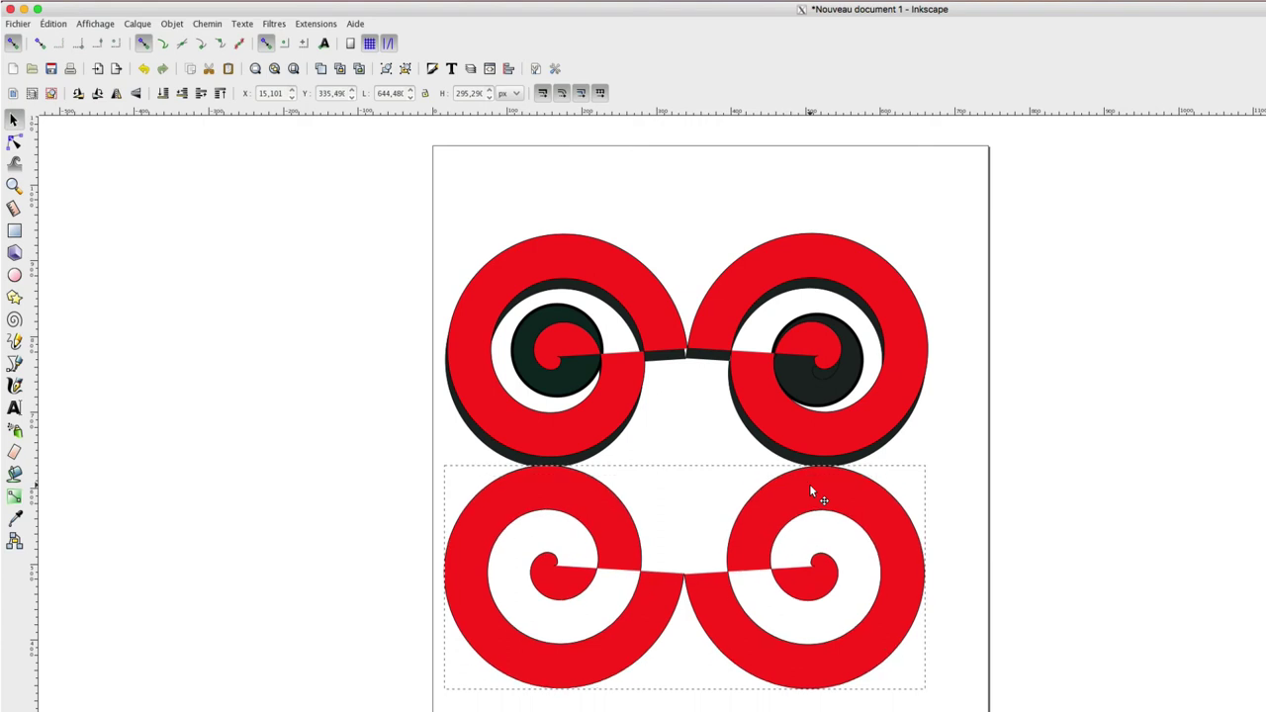
# - Deselect everything and switch to the Pencil (F6) freehand tool
pyautogui.click(724, 462)
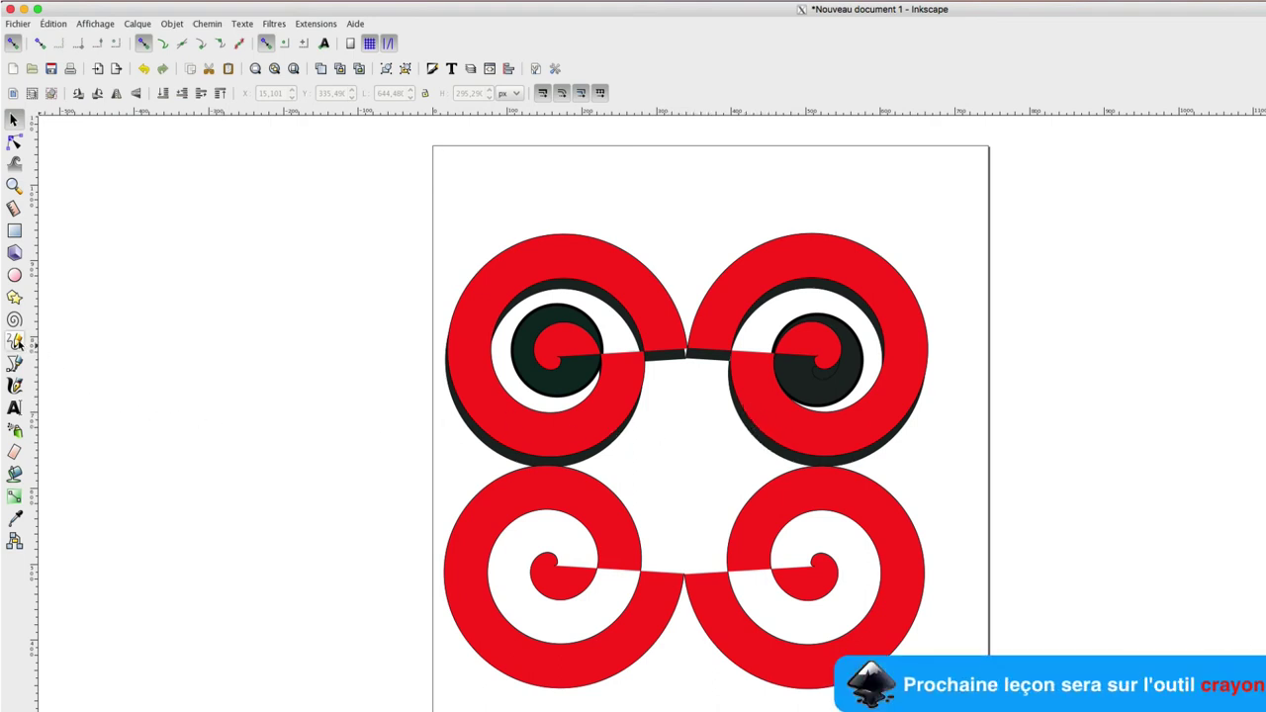
pyautogui.click(14, 341)
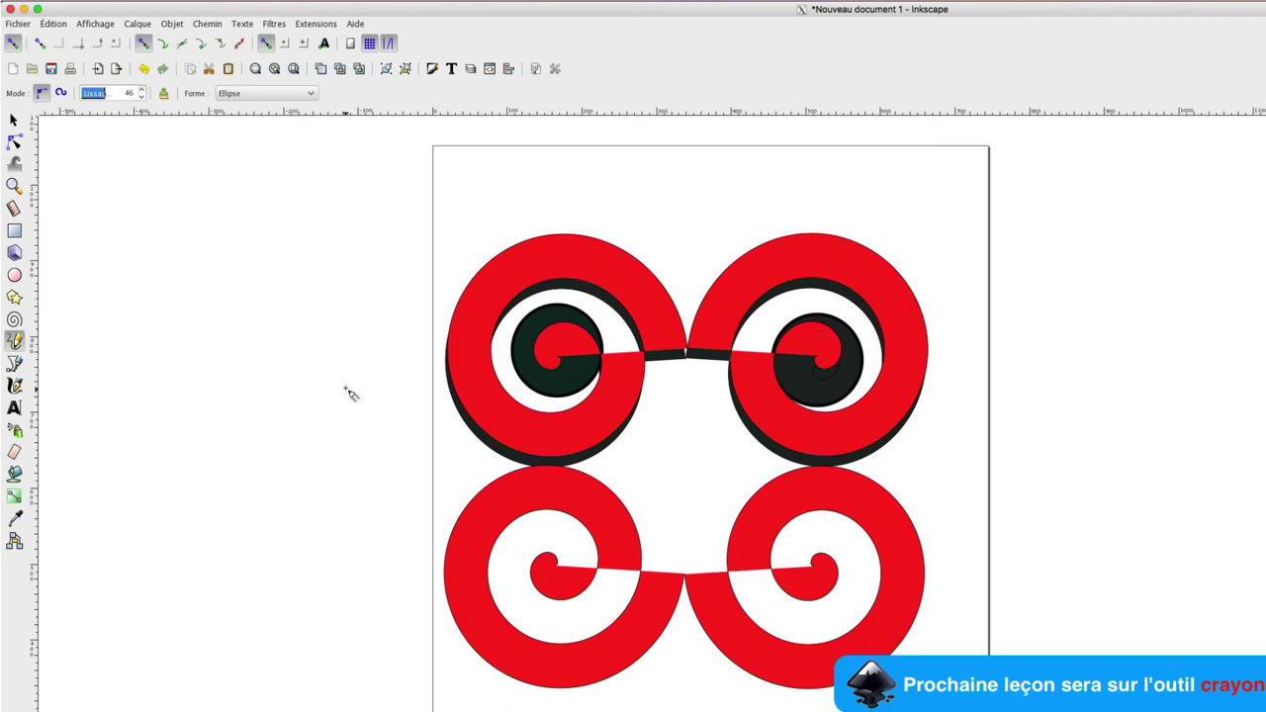
pyautogui.click(207, 23)
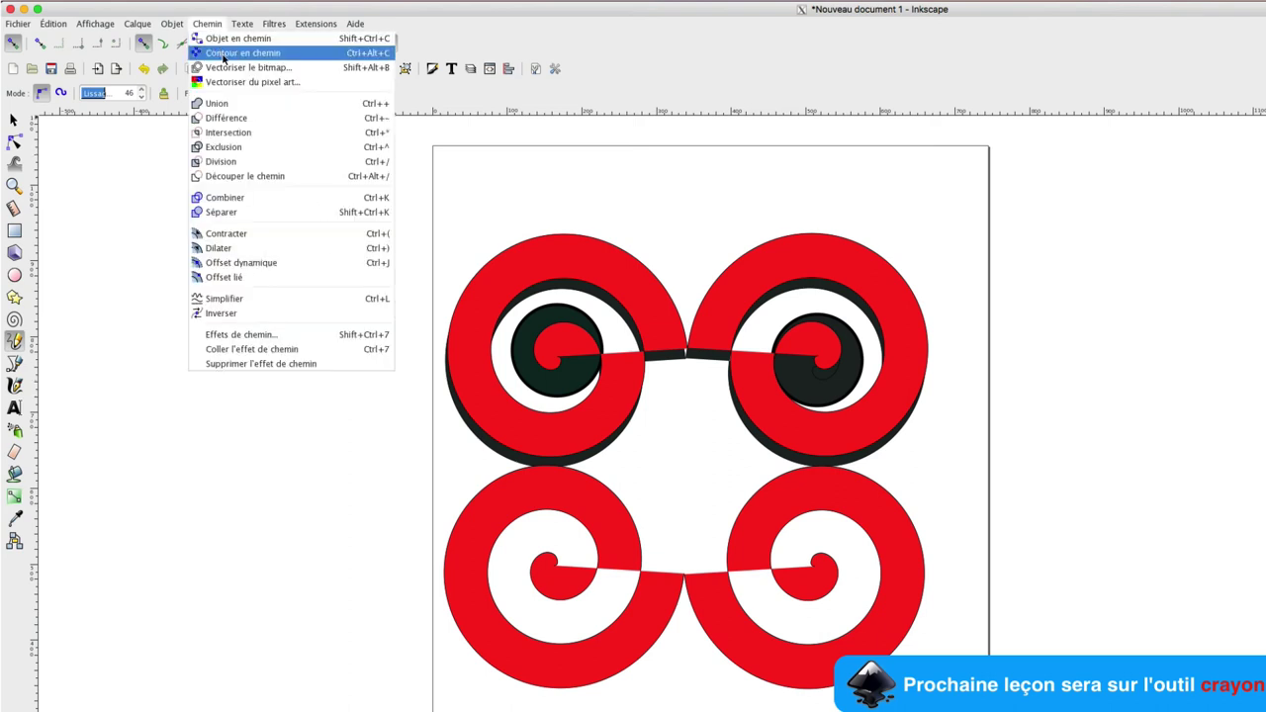
pyautogui.click(605, 176)
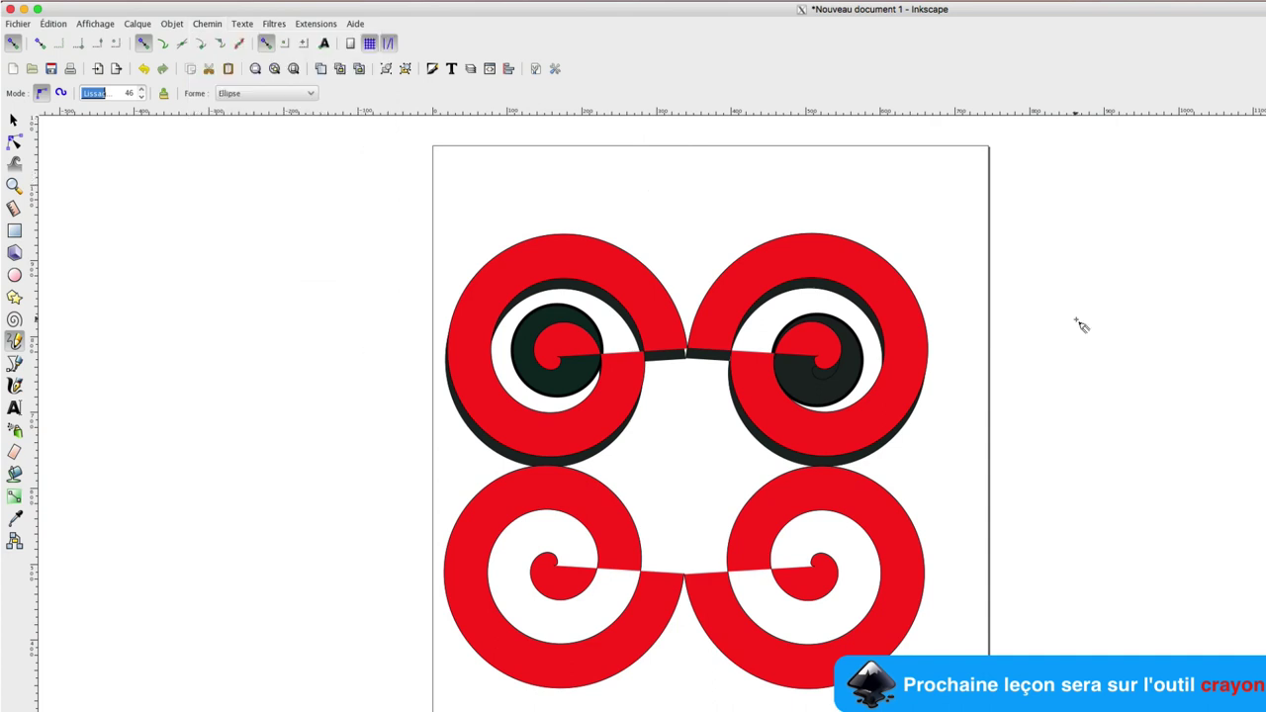